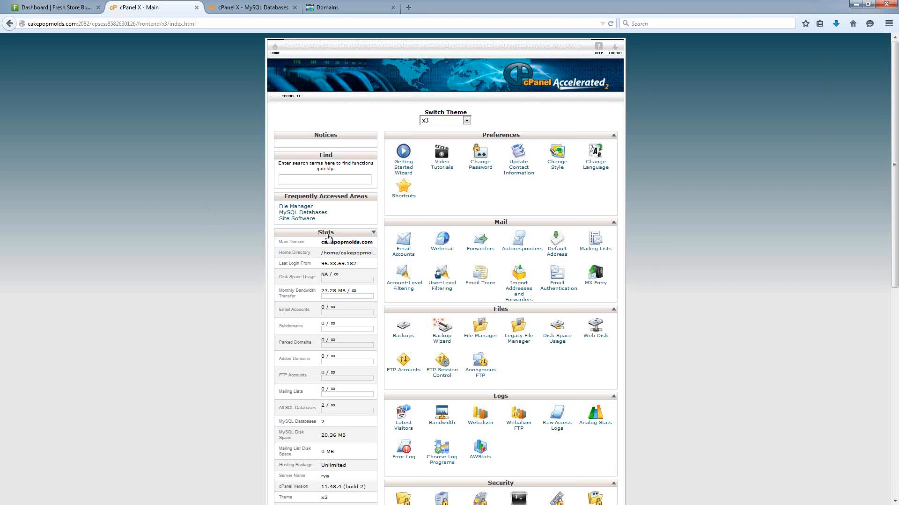
Load the cPanel home page at cakepopmolds.com/cpanel.
{"action": "left_click", "coordinate": [188, 24]}
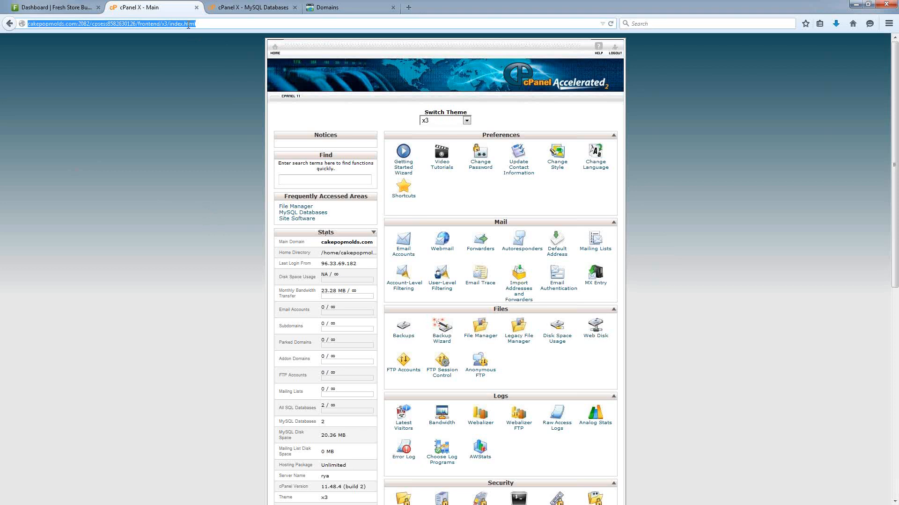
{"action": "type", "text": "cakepop"}
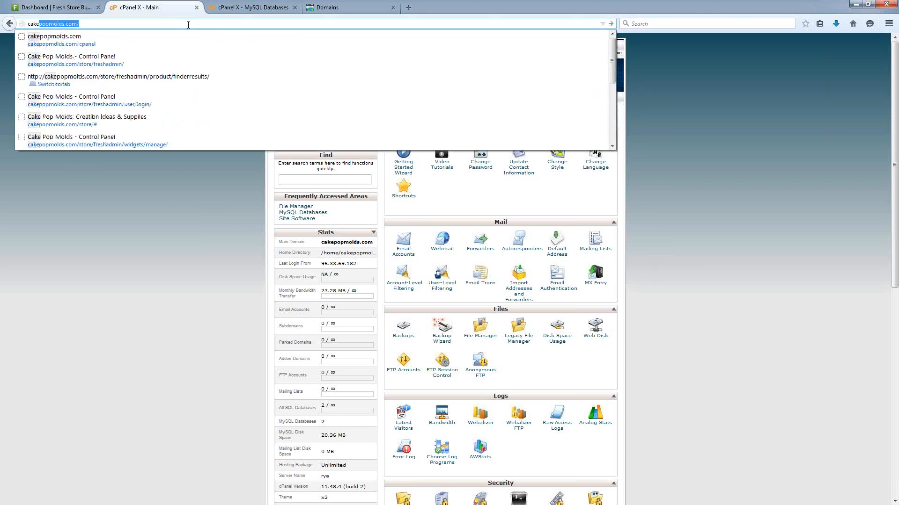
{"action": "type", "text": "molds.c"}
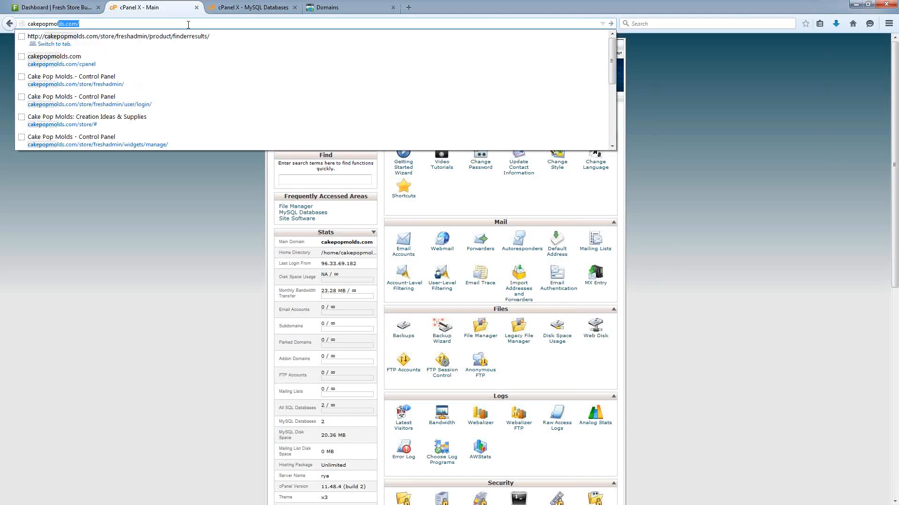
{"action": "type", "text": "om/cp"}
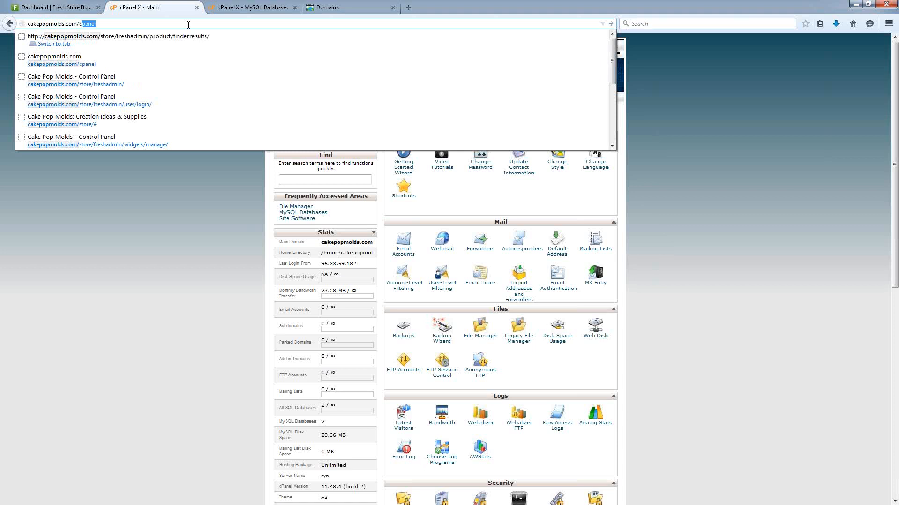
{"action": "type", "text": "anel"}
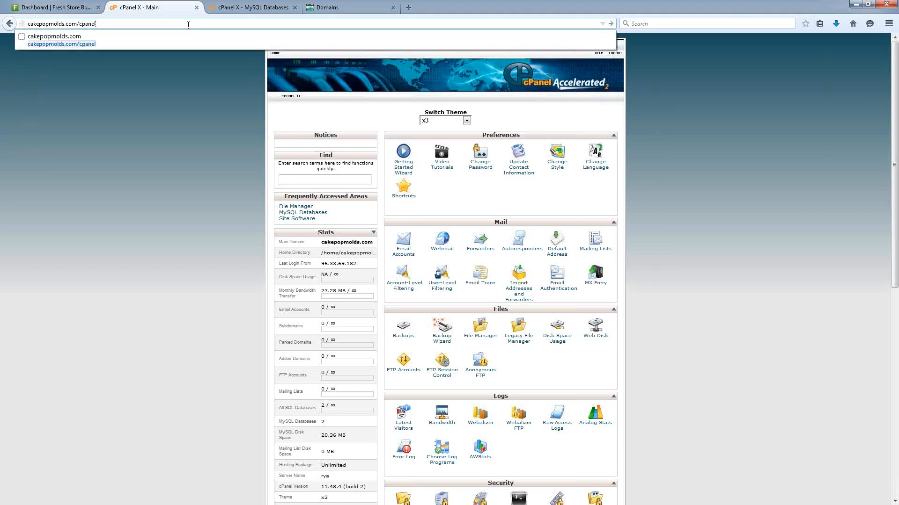
{"action": "key", "text": "Return"}
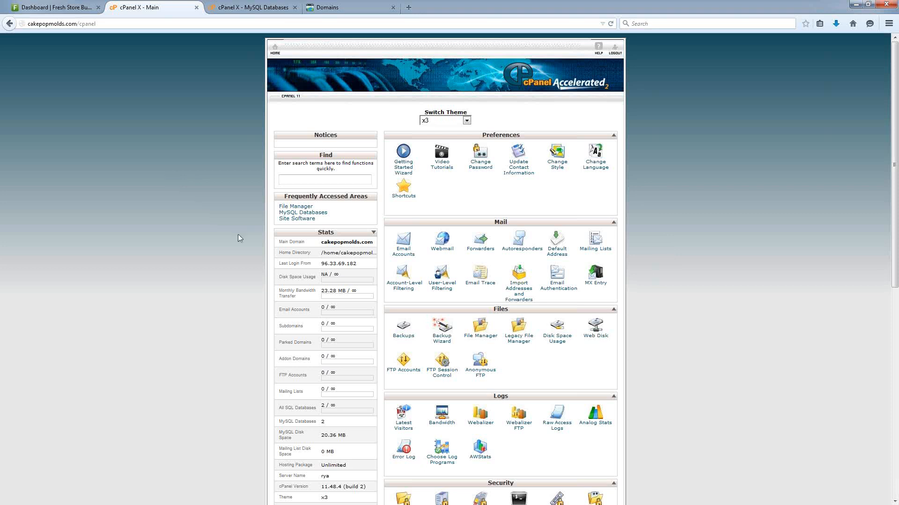
Browse the cPanel home page, then switch to the GoDaddy Domains list.
{"action": "scroll", "coordinate": [239, 234], "scroll_direction": "down", "scroll_amount": 4}
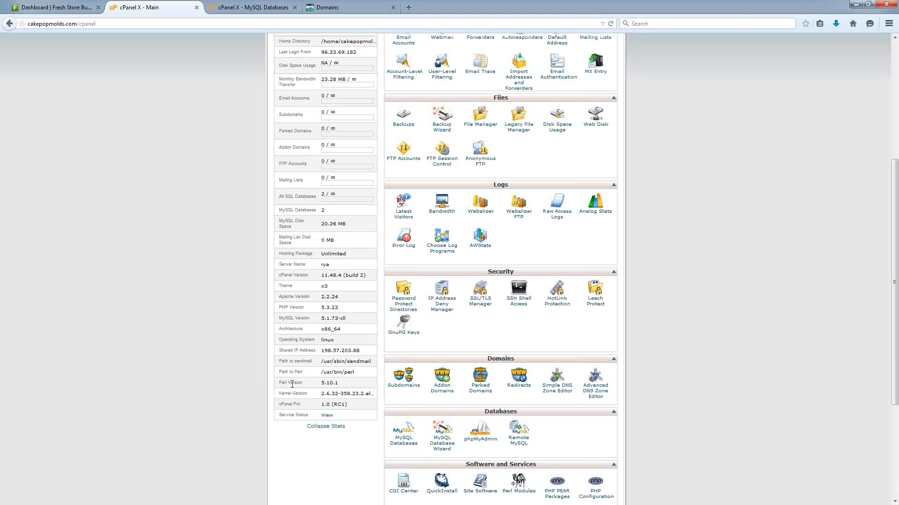
{"action": "scroll", "coordinate": [249, 308], "scroll_direction": "up", "scroll_amount": 3}
{"action": "scroll", "coordinate": [248, 307], "scroll_direction": "up", "scroll_amount": 1}
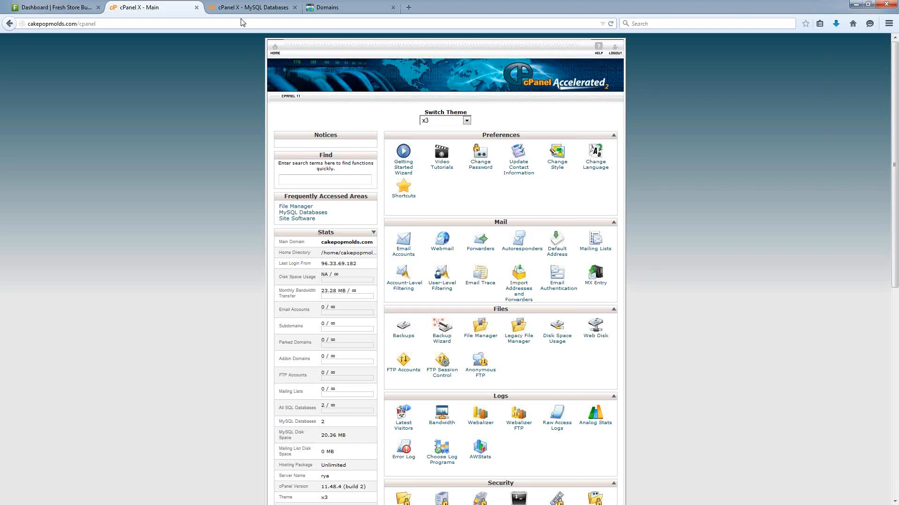
{"action": "left_click", "coordinate": [349, 7]}
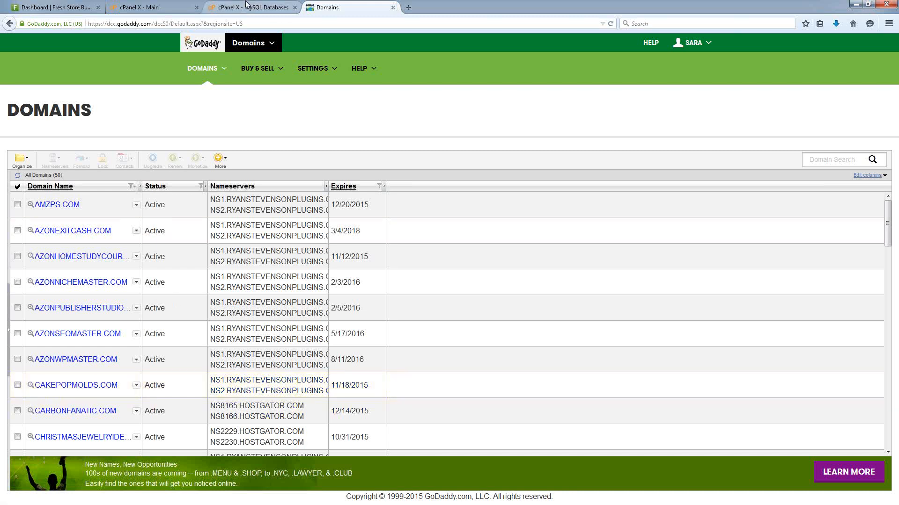
Leave GoDaddy's domain list and return to the cPanel X - Main tab.
{"action": "left_click", "coordinate": [154, 9]}
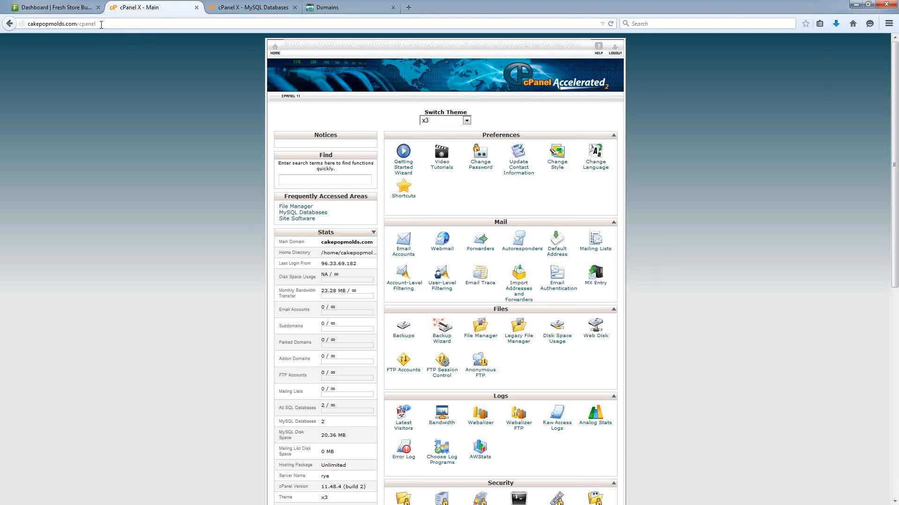
{"action": "left_click", "coordinate": [100, 24]}
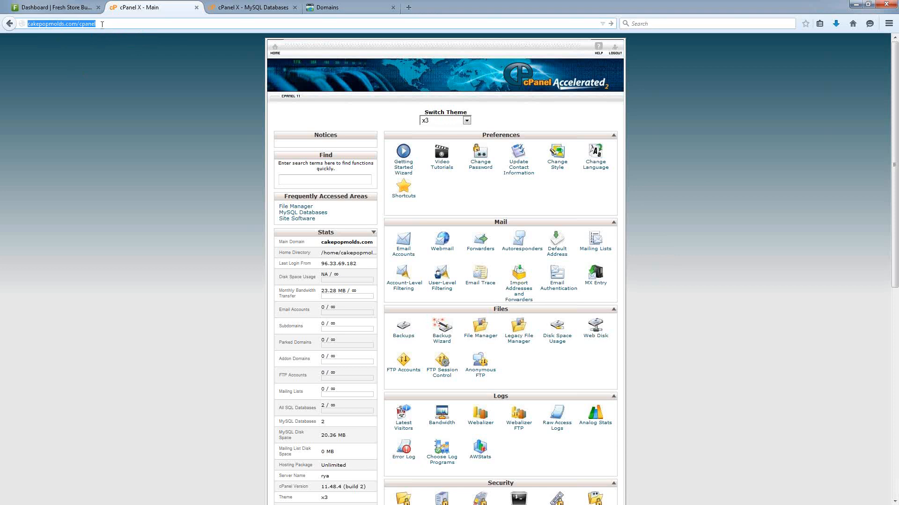
{"action": "key", "text": "Return"}
{"action": "left_click", "coordinate": [108, 23]}
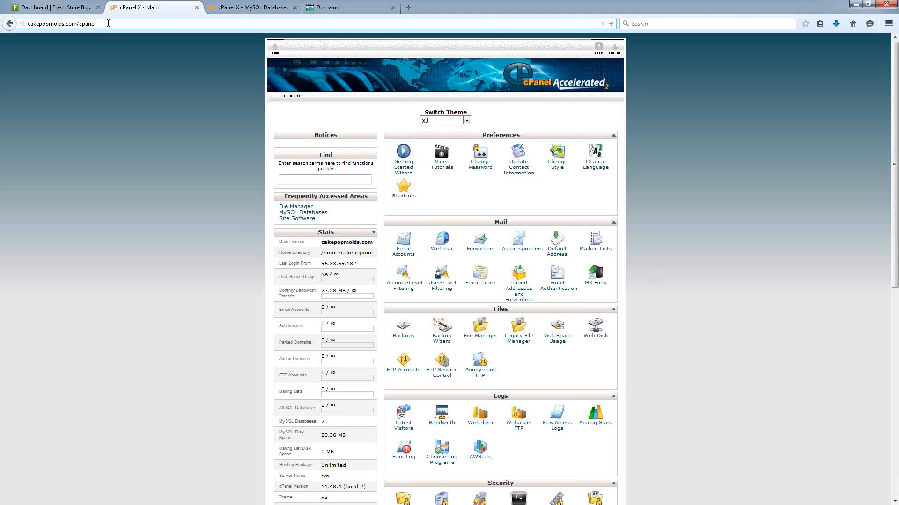
{"action": "key", "text": "Return"}
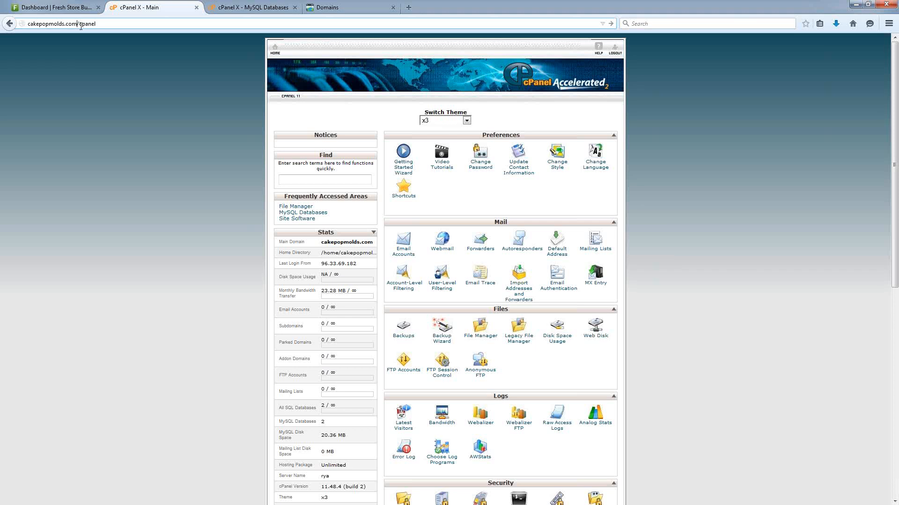
{"action": "double_click", "coordinate": [79, 24]}
{"action": "left_click", "coordinate": [746, 216]}
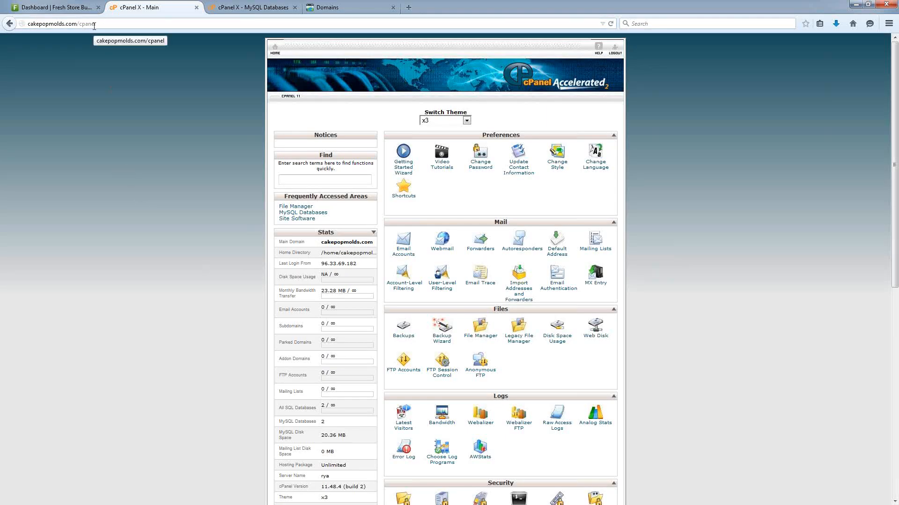
{"action": "left_click_drag", "start_coordinate": [77, 24], "coordinate": [15, 26]}
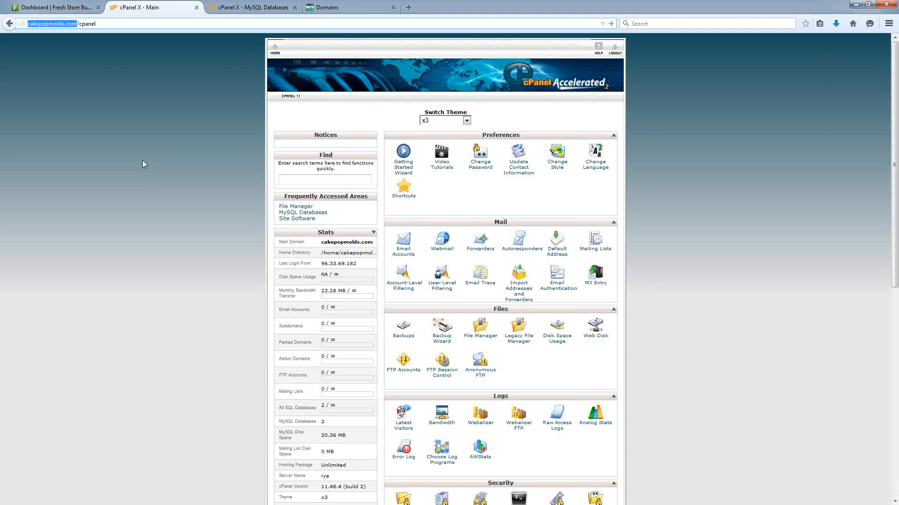
{"action": "left_click", "coordinate": [91, 119]}
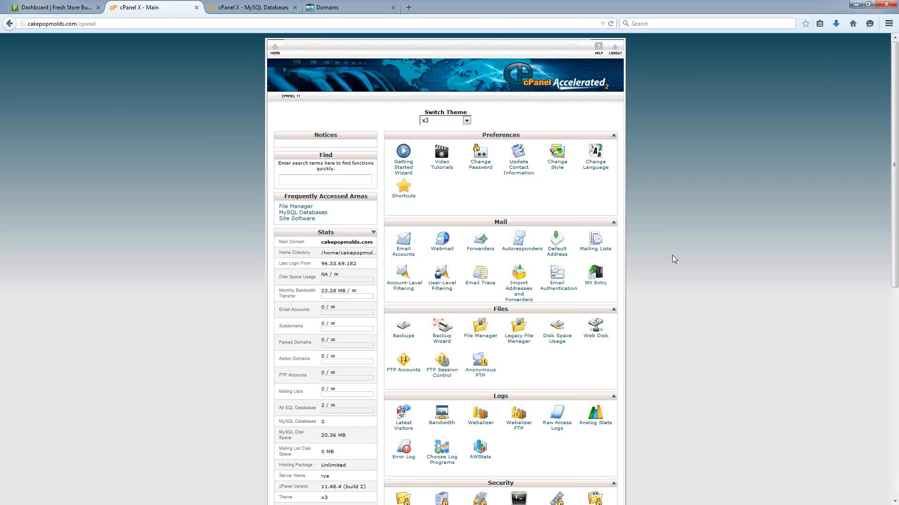
Open cPanel's MySQL Databases page in a new tab.
{"action": "scroll", "coordinate": [701, 288], "scroll_direction": "down", "scroll_amount": 7}
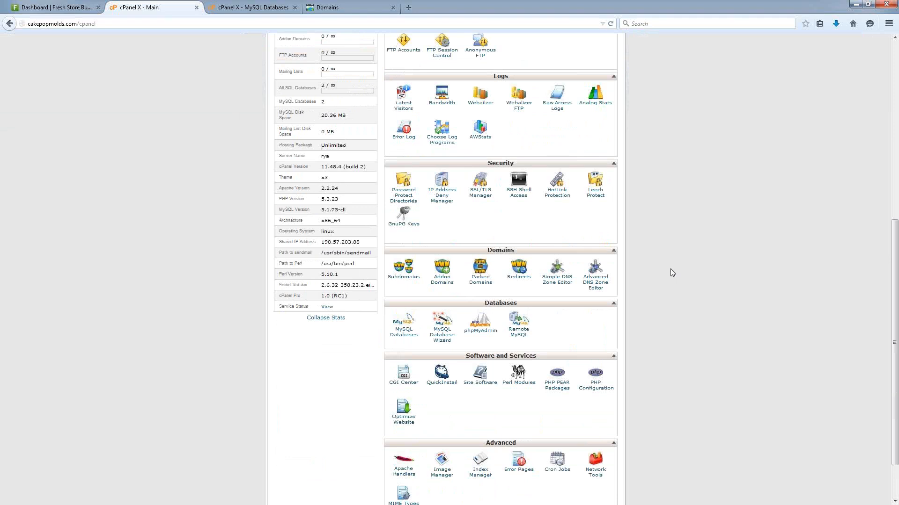
{"action": "right_click", "coordinate": [403, 337]}
{"action": "left_click", "coordinate": [419, 345]}
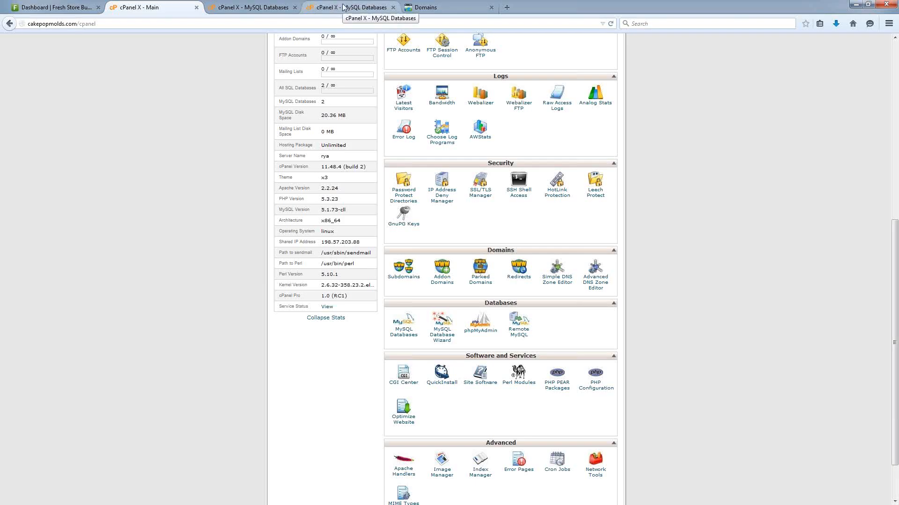
{"action": "left_click", "coordinate": [344, 7]}
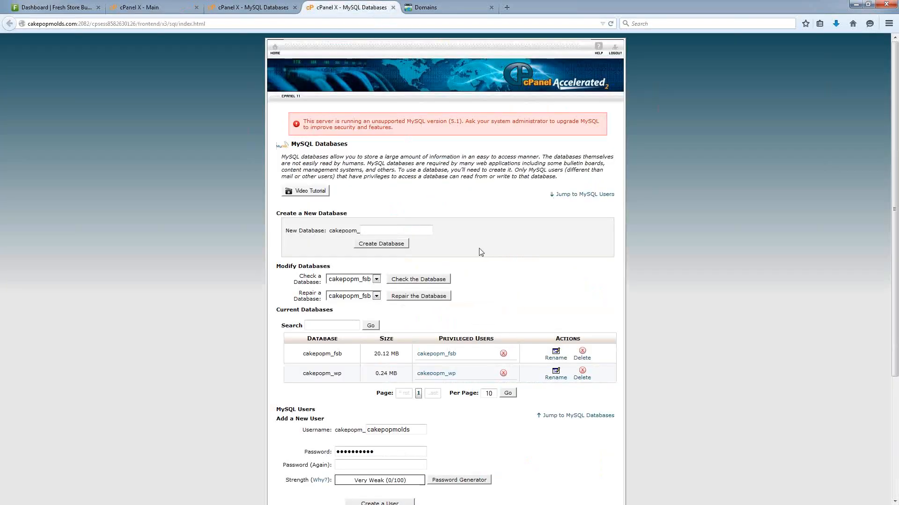
Create a new database named fsbcpm, giving cakepopm_fsbcpm.
{"action": "scroll", "coordinate": [369, 173], "scroll_direction": "down", "scroll_amount": 3}
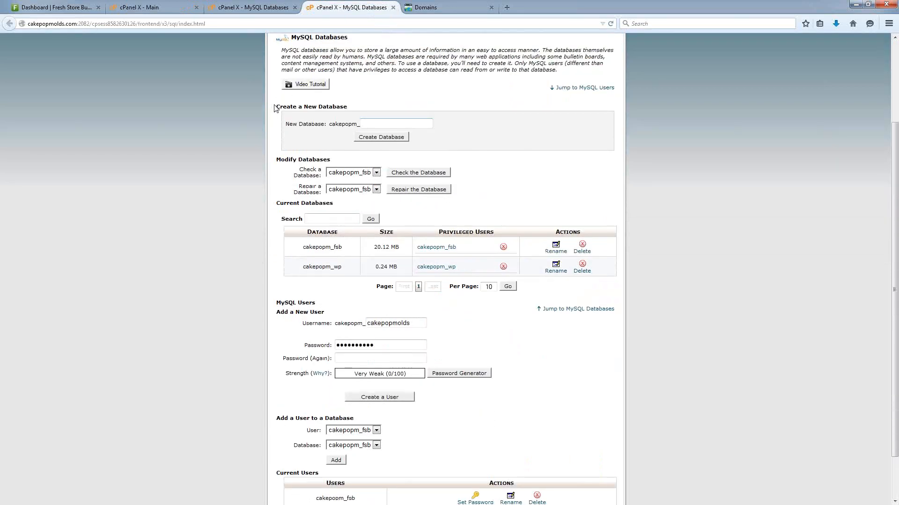
{"action": "left_click_drag", "start_coordinate": [275, 107], "coordinate": [353, 108]}
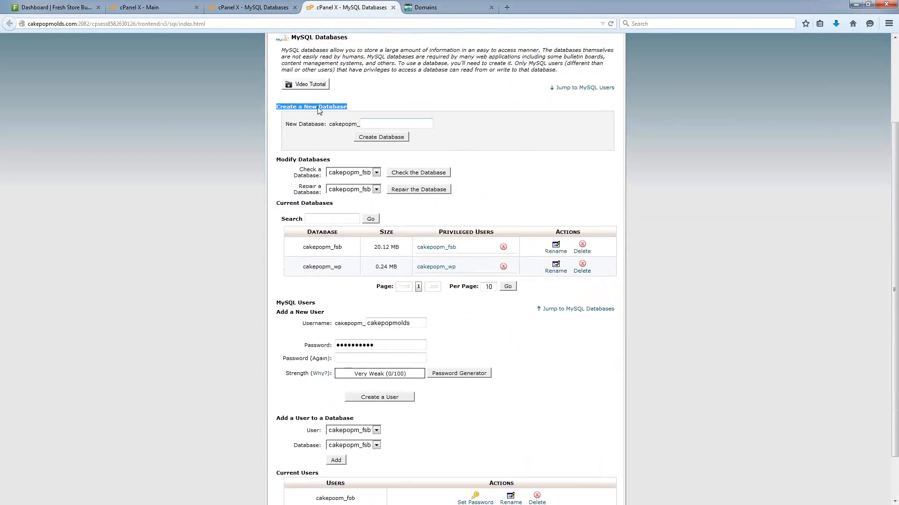
{"action": "left_click", "coordinate": [373, 124]}
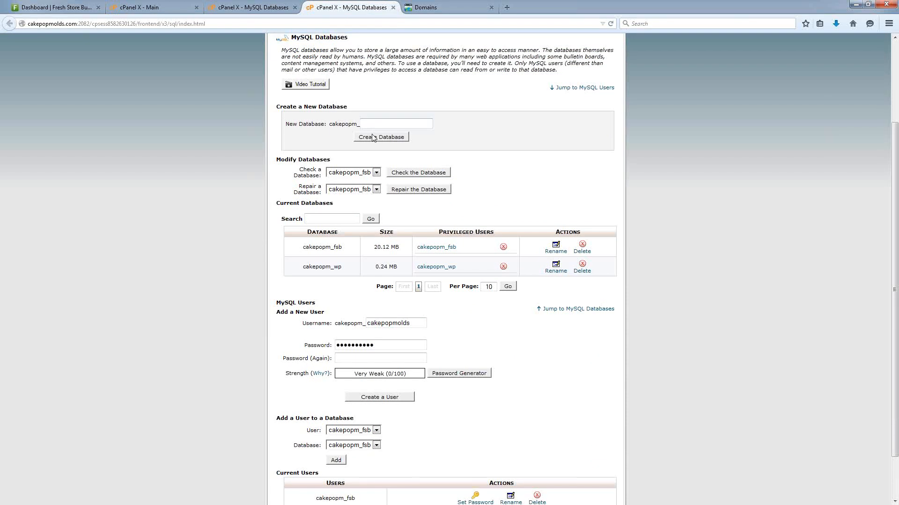
{"action": "type", "text": "fsb"}
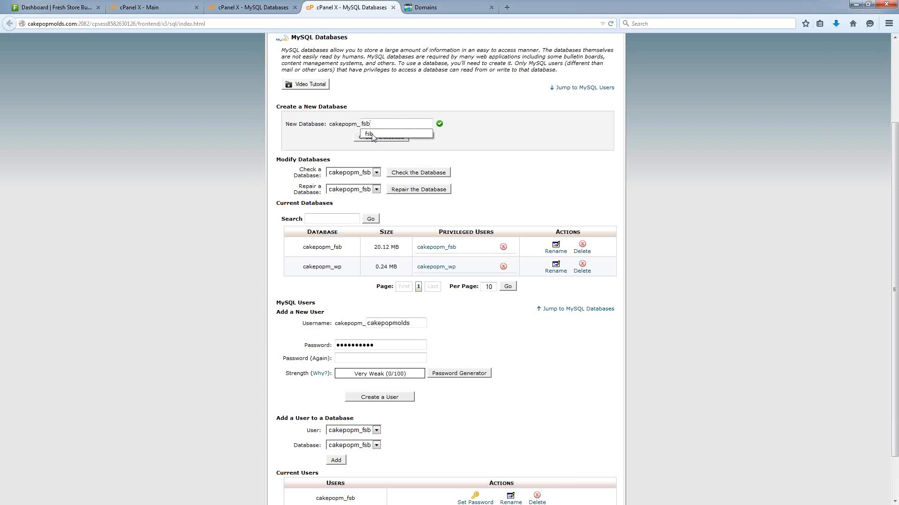
{"action": "type", "text": "cpm"}
{"action": "left_click", "coordinate": [377, 142]}
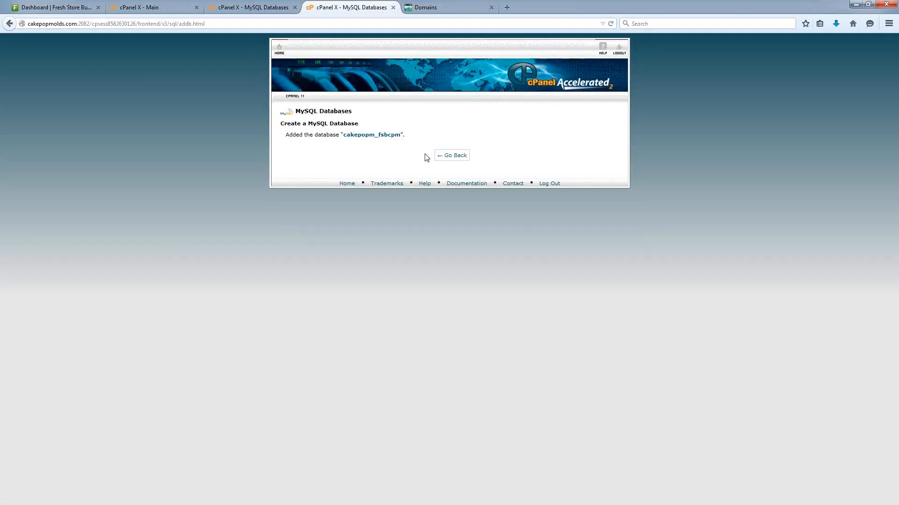
Go back and enter fsbcpm as the new MySQL username under Add a New User.
{"action": "left_click", "coordinate": [452, 157]}
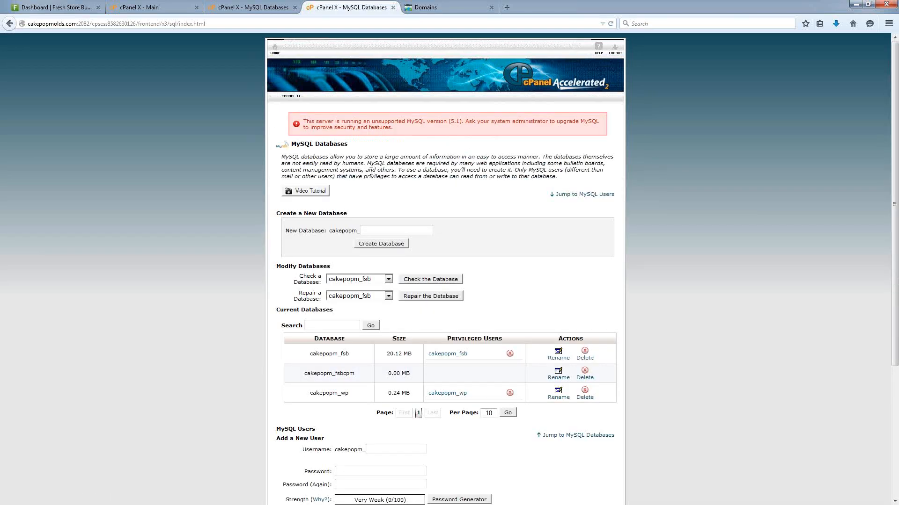
{"action": "scroll", "coordinate": [367, 178], "scroll_direction": "down", "scroll_amount": 5}
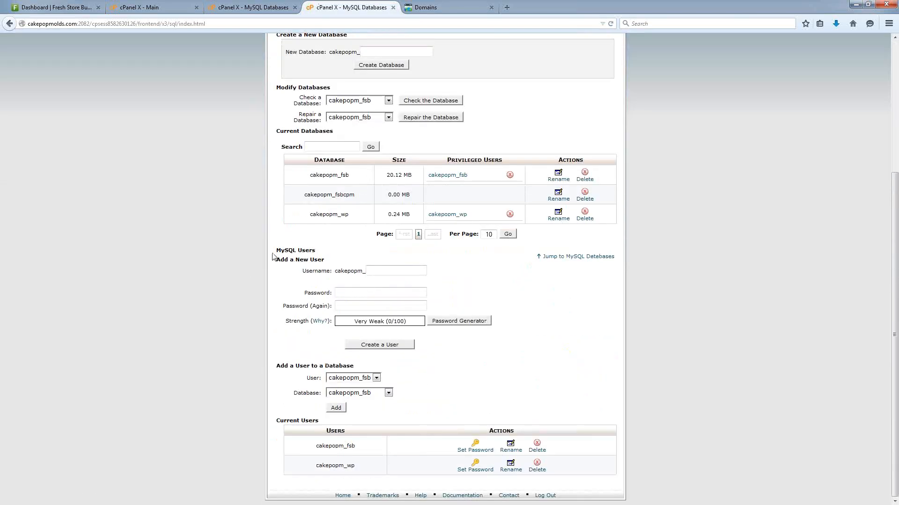
{"action": "left_click_drag", "start_coordinate": [276, 259], "coordinate": [327, 260]}
{"action": "left_click", "coordinate": [379, 271]}
{"action": "type", "text": "fsb"}
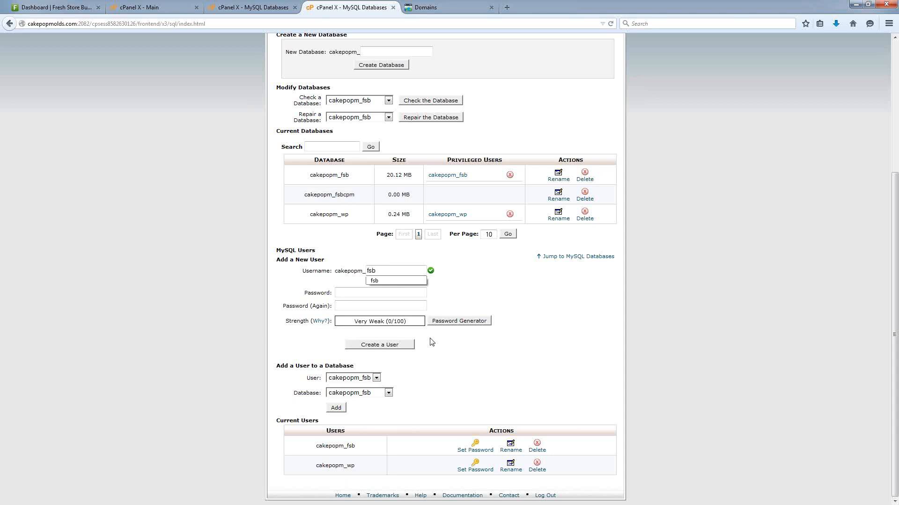
{"action": "type", "text": "cpm"}
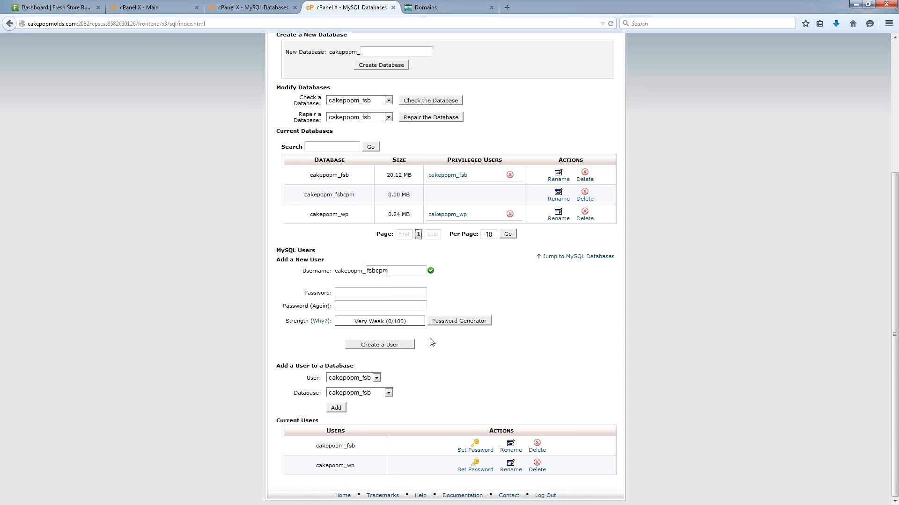
{"action": "double_click", "coordinate": [375, 275]}
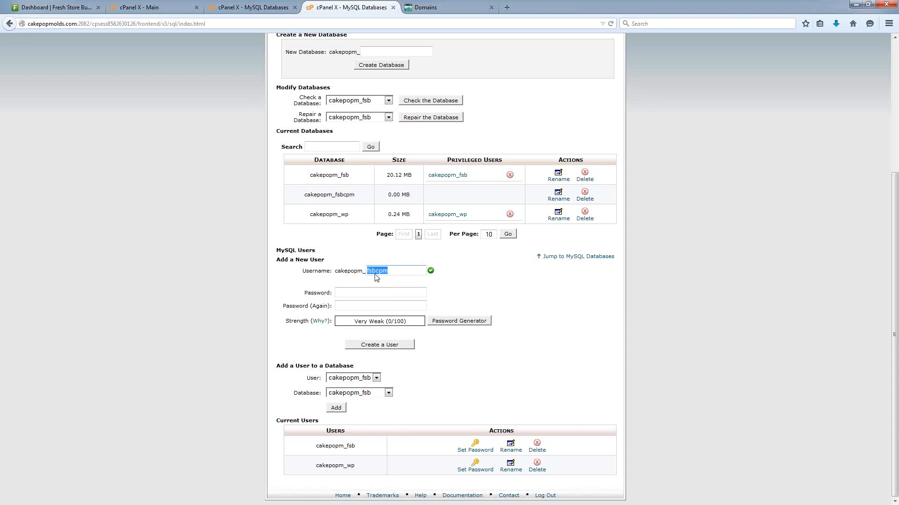
Enter and confirm a strong password, then create the user.
{"action": "left_click", "coordinate": [355, 292]}
{"action": "type", "text": "•••••••••"}
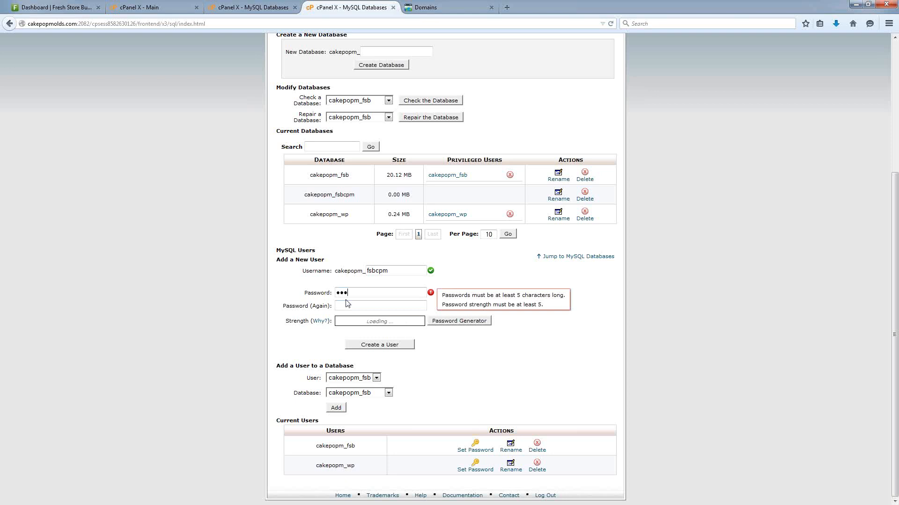
{"action": "type", "text": "•"}
{"action": "left_click", "coordinate": [347, 305]}
{"action": "type", "text": "•"}
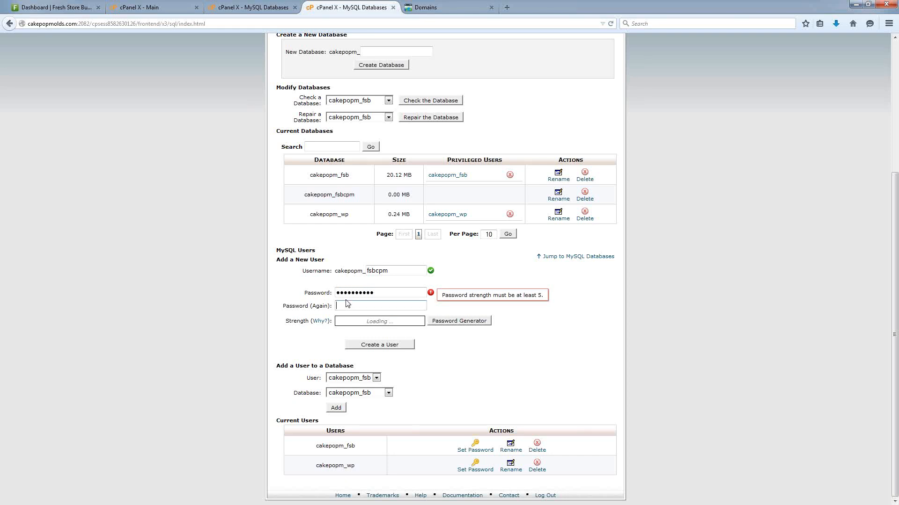
{"action": "type", "text": "•••••••••"}
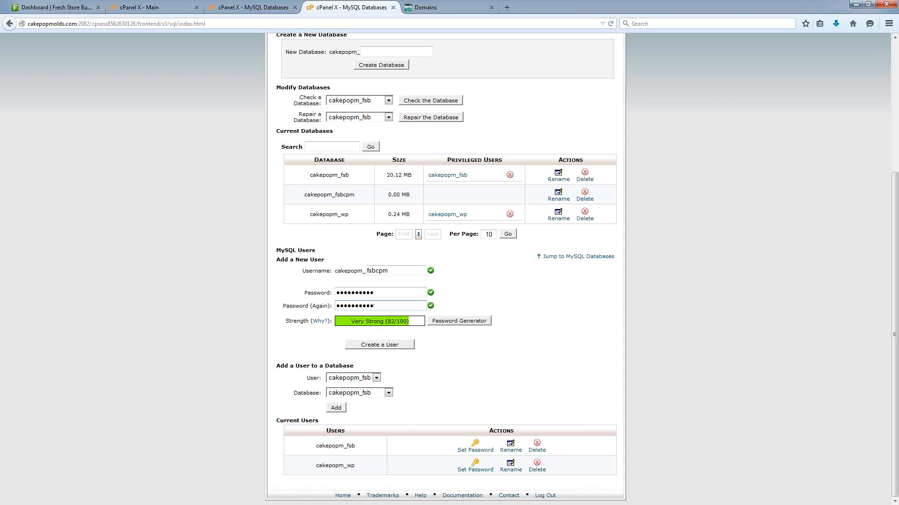
{"action": "key", "text": "Return"}
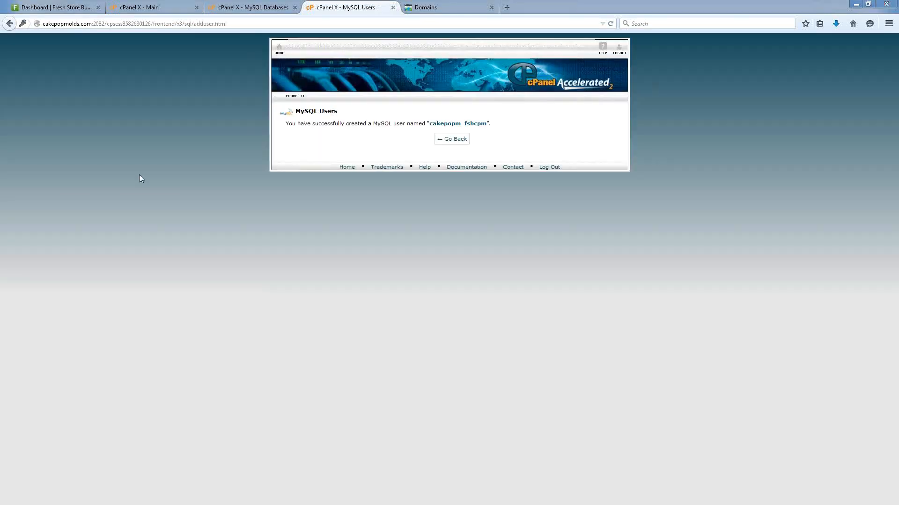
Under Add a User to a Database, pick cakepopm_fsbcpm as both user and database.
{"action": "left_click", "coordinate": [454, 139]}
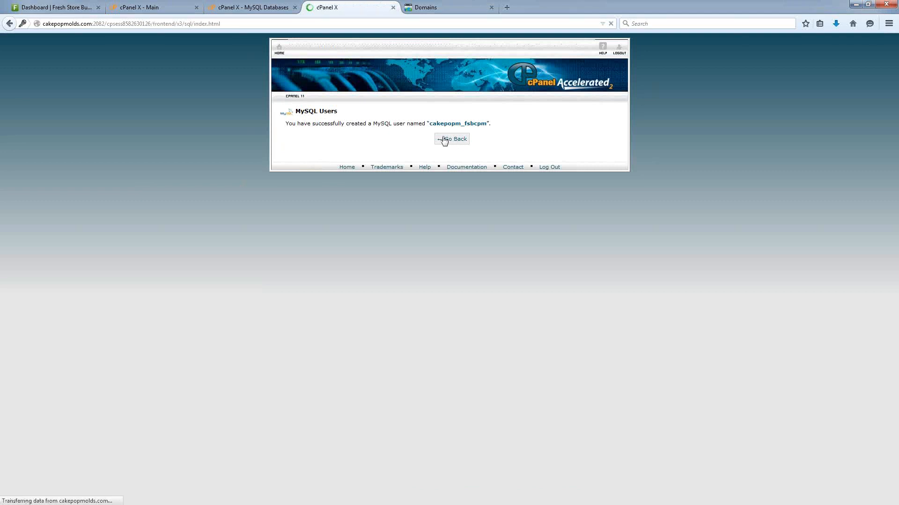
{"action": "scroll", "coordinate": [438, 143], "scroll_direction": "down", "scroll_amount": 5}
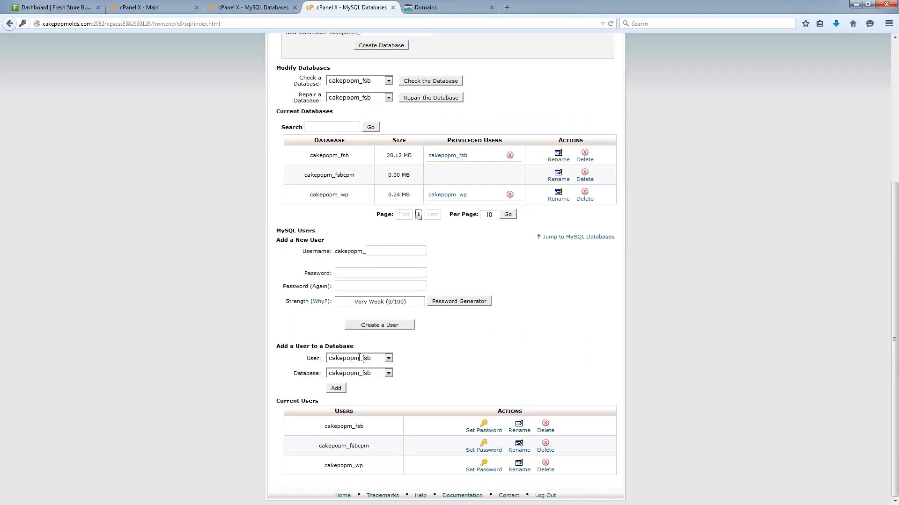
{"action": "left_click_drag", "start_coordinate": [277, 346], "coordinate": [362, 349]}
{"action": "left_click", "coordinate": [456, 369]}
{"action": "left_click", "coordinate": [343, 360]}
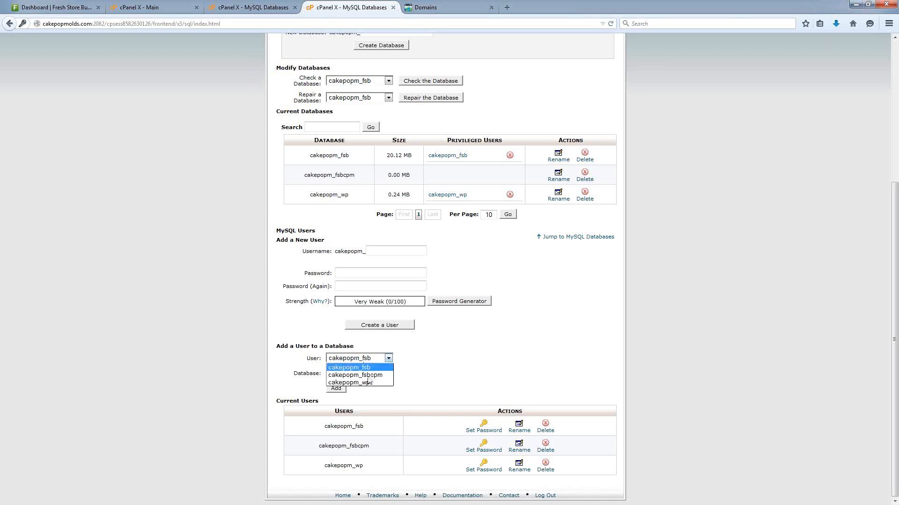
{"action": "left_click", "coordinate": [358, 375]}
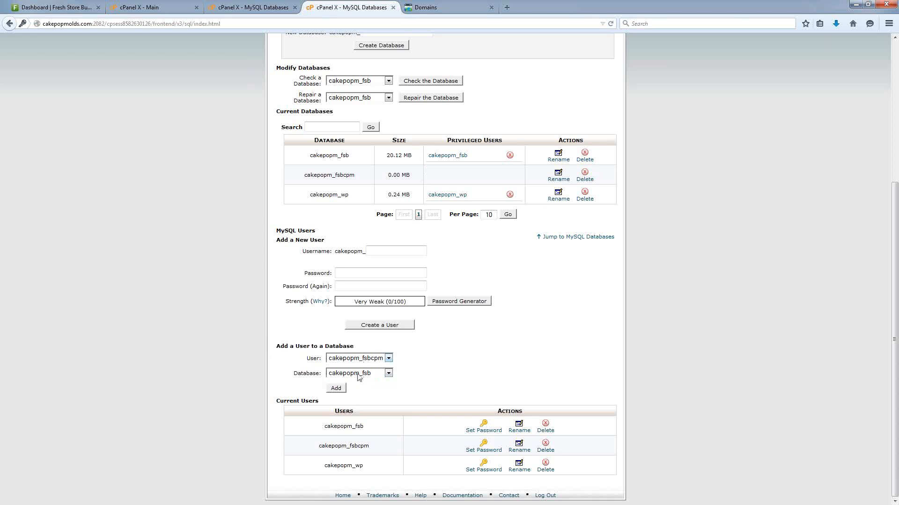
{"action": "left_click", "coordinate": [342, 375]}
{"action": "left_click", "coordinate": [361, 390]}
Add the user to the database with ALL PRIVILEGES, save, and go back.
{"action": "left_click", "coordinate": [335, 388]}
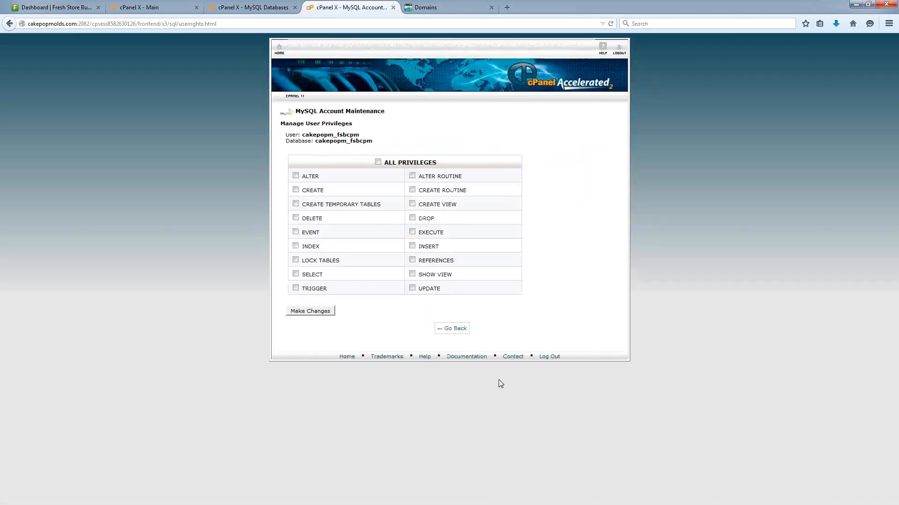
{"action": "left_click", "coordinate": [386, 167]}
{"action": "left_click", "coordinate": [307, 311]}
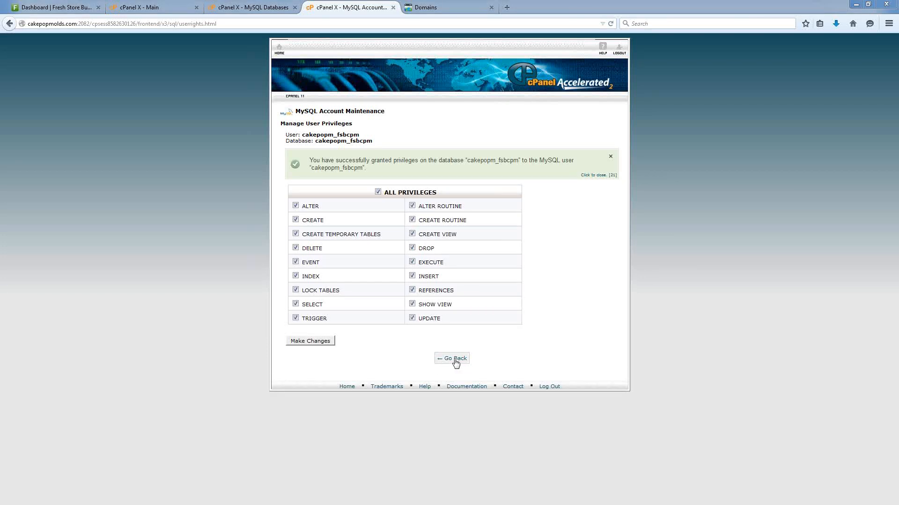
{"action": "left_click", "coordinate": [454, 360]}
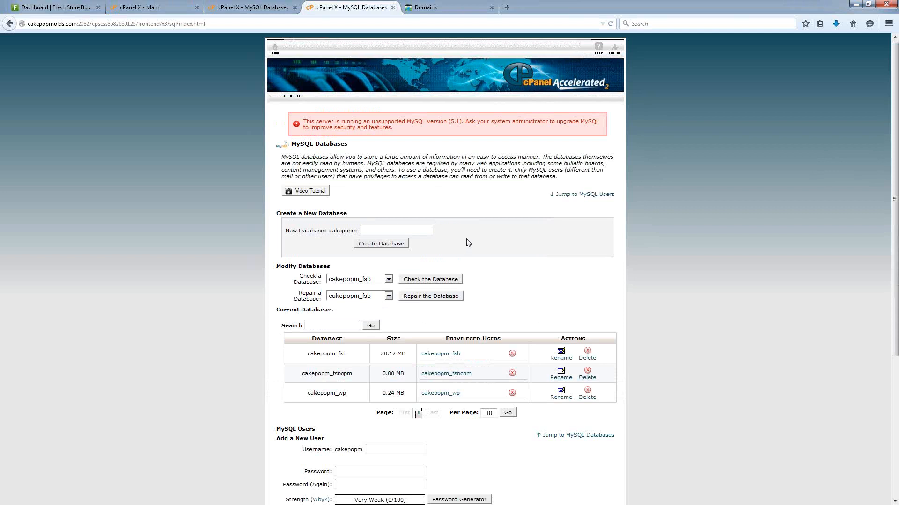
Copy the database name cakepopm_fsbcpm from the Current Databases list.
{"action": "scroll", "coordinate": [469, 244], "scroll_direction": "down", "scroll_amount": 3}
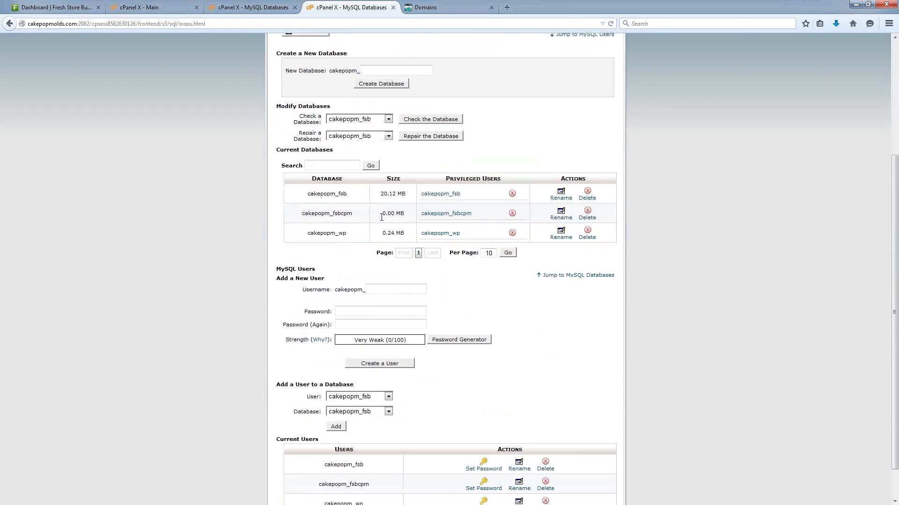
{"action": "scroll", "coordinate": [383, 220], "scroll_direction": "down", "scroll_amount": 1}
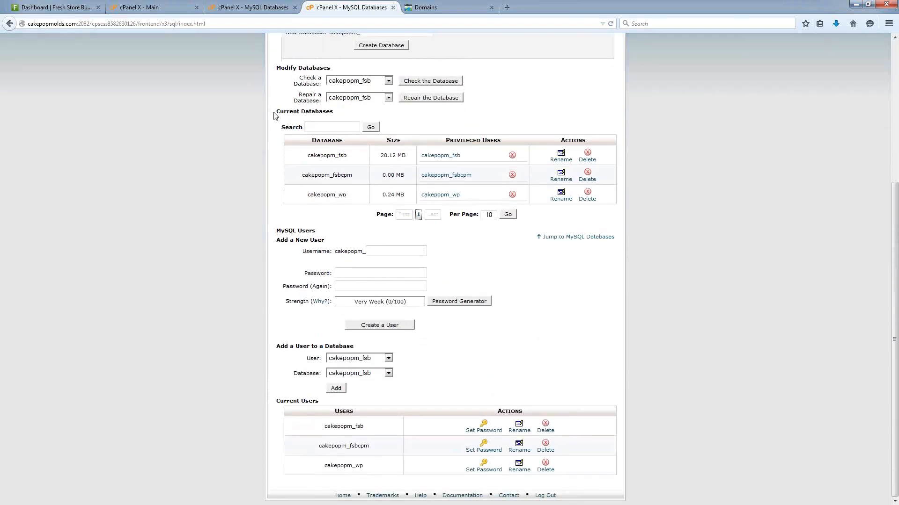
{"action": "left_click_drag", "start_coordinate": [276, 111], "coordinate": [327, 113]}
{"action": "left_click_drag", "start_coordinate": [300, 176], "coordinate": [352, 179]}
{"action": "left_click_drag", "start_coordinate": [476, 181], "coordinate": [421, 178]}
{"action": "left_click", "coordinate": [359, 177]}
{"action": "left_click_drag", "start_coordinate": [349, 176], "coordinate": [303, 184]}
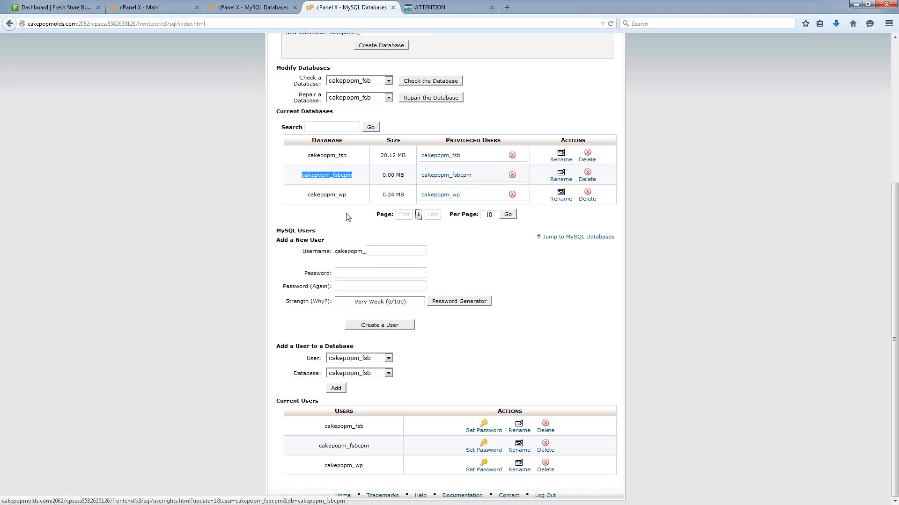
{"action": "right_click", "coordinate": [309, 175]}
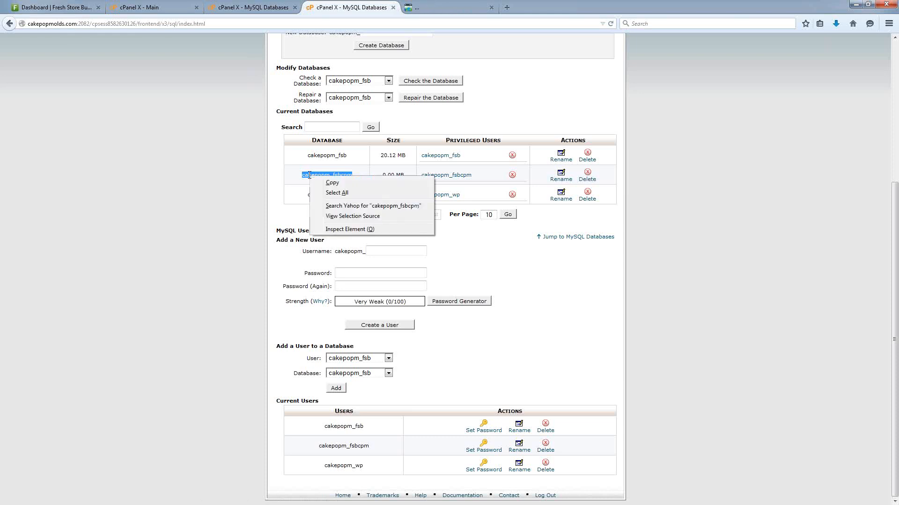
{"action": "left_click", "coordinate": [338, 181]}
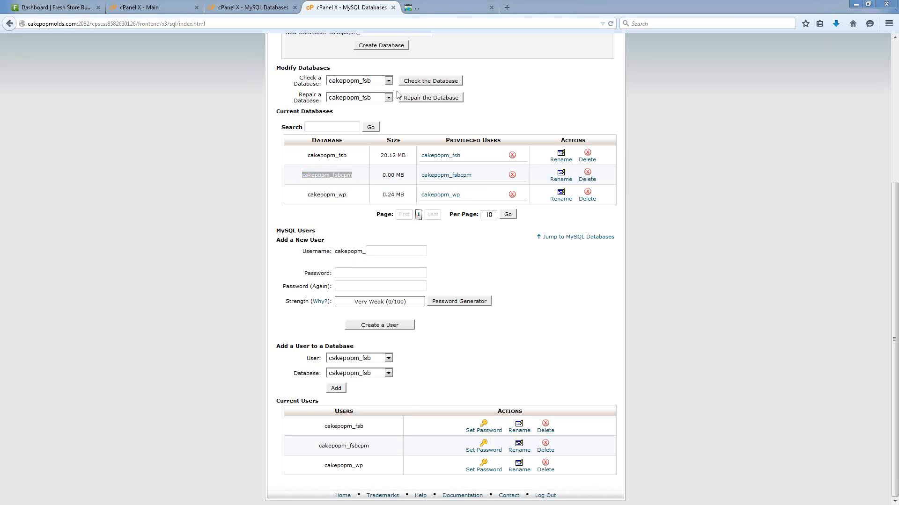
Close the GoDaddy tab and switch to the Fresh Store Builder dashboard.
{"action": "left_click", "coordinate": [433, 14]}
{"action": "key", "text": "ctrl+w"}
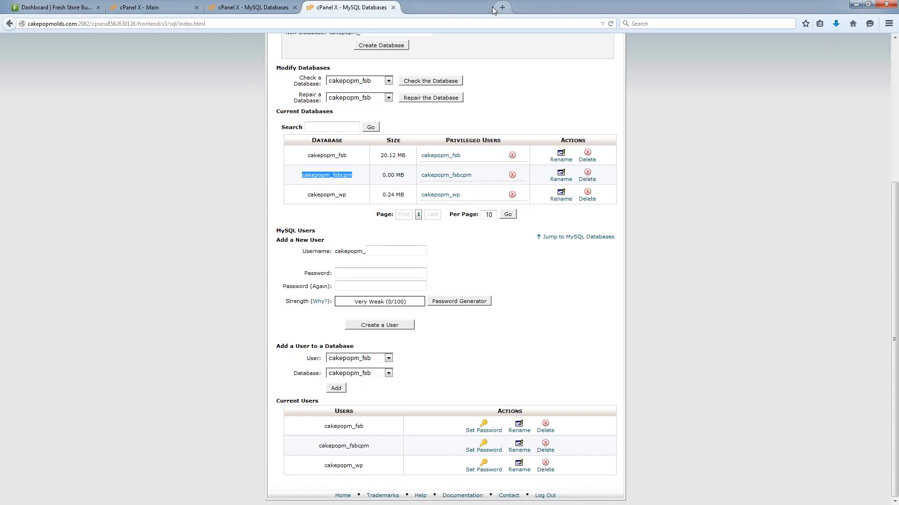
{"action": "left_click", "coordinate": [50, 8]}
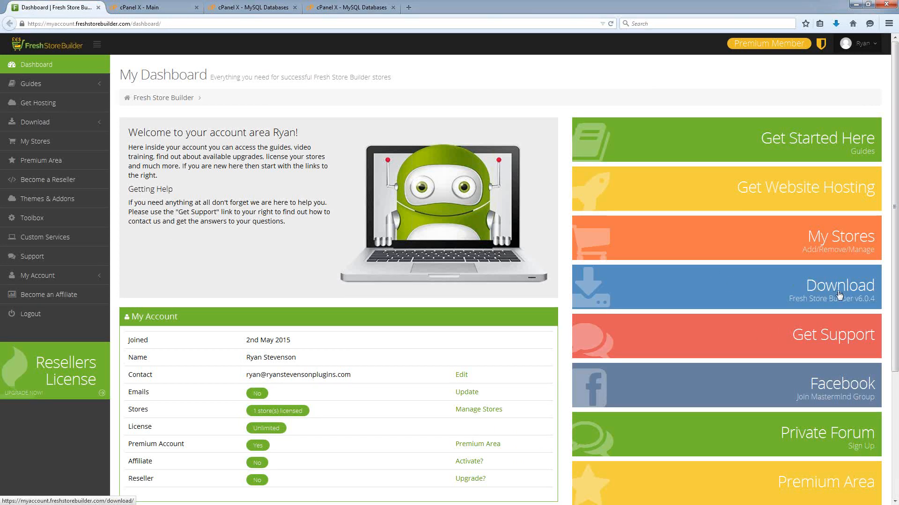
Download Fresh Store Builder v6.0.4 from the Download page, then return to cPanel.
{"action": "left_click", "coordinate": [823, 292]}
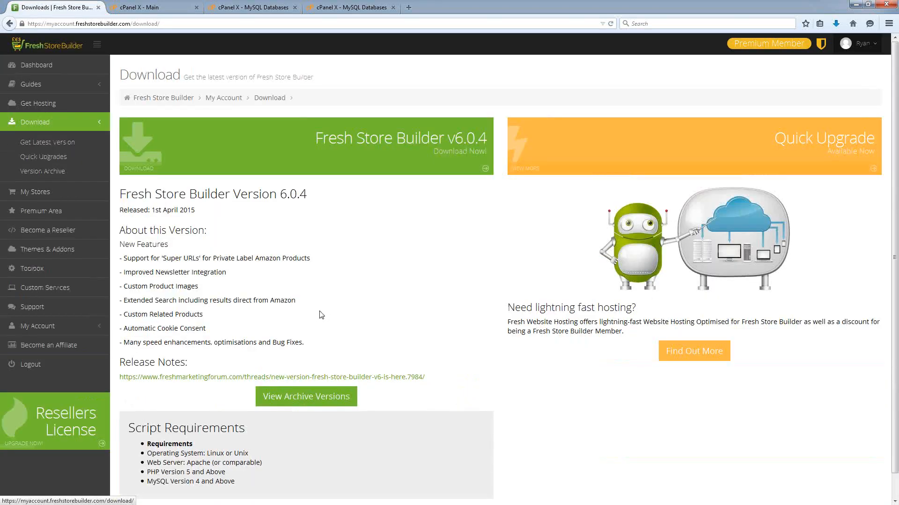
{"action": "left_click", "coordinate": [382, 147]}
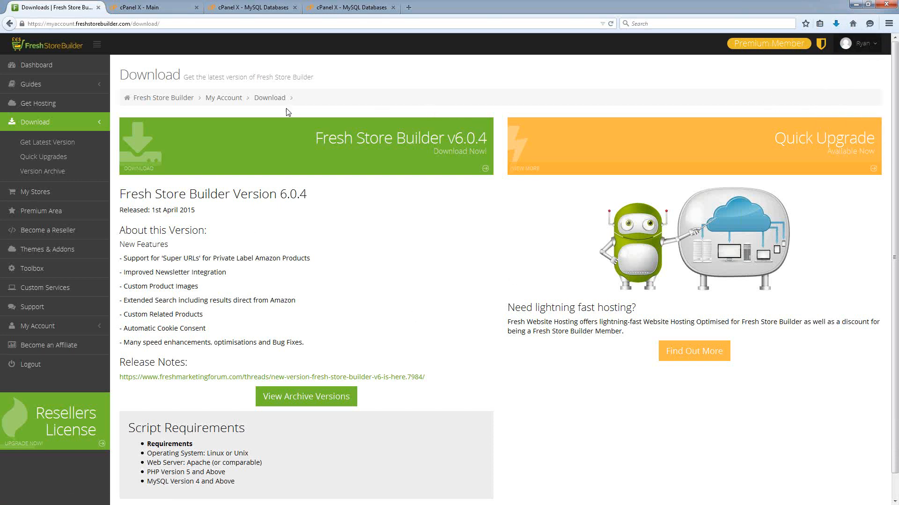
{"action": "left_click", "coordinate": [159, 4]}
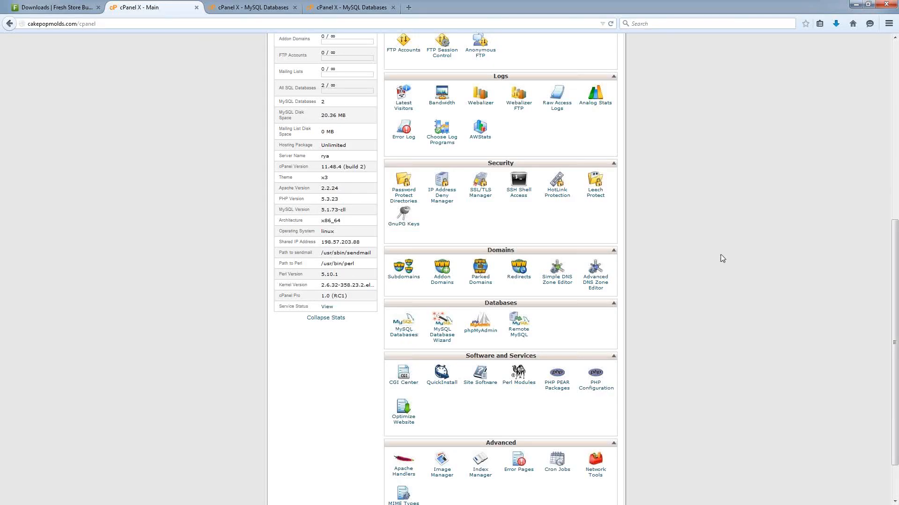
Open File Manager at the cakepopmolds.com document root, public_html.
{"action": "scroll", "coordinate": [687, 302], "scroll_direction": "up", "scroll_amount": 5}
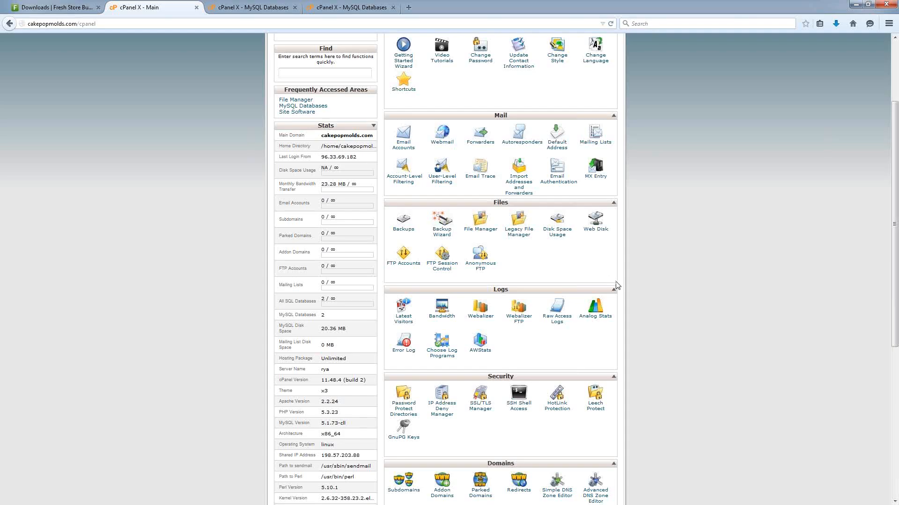
{"action": "scroll", "coordinate": [545, 270], "scroll_direction": "up", "scroll_amount": 3}
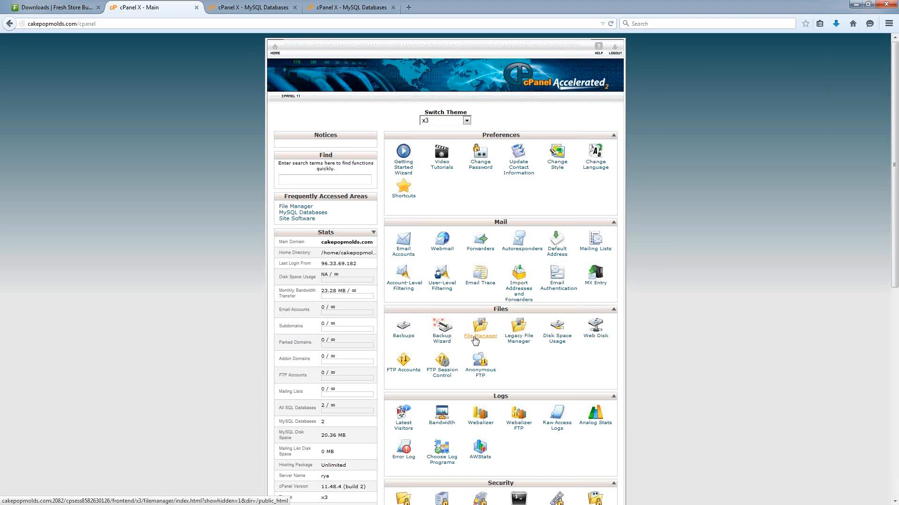
{"action": "left_click", "coordinate": [478, 338]}
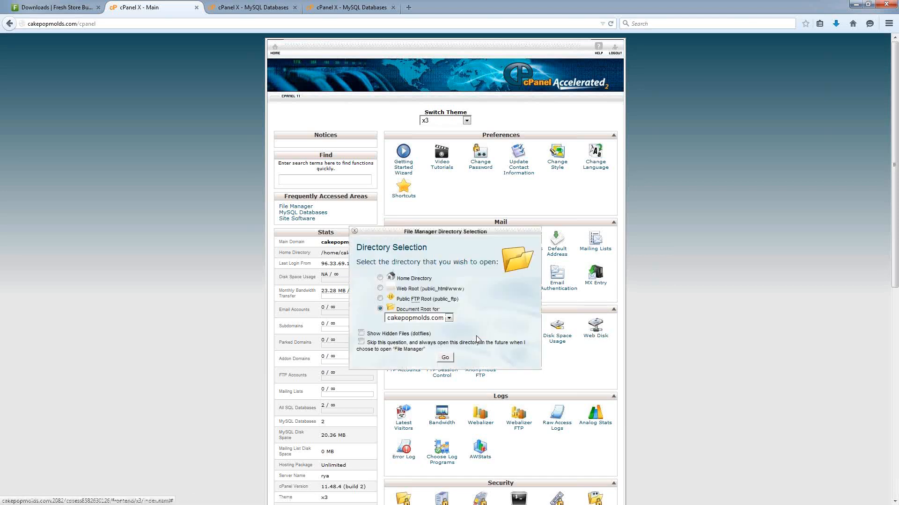
{"action": "left_click", "coordinate": [444, 359]}
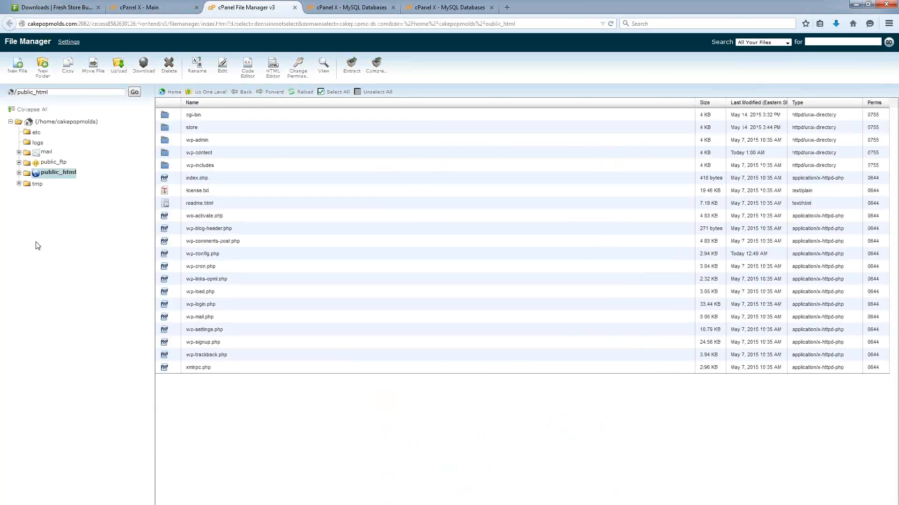
Expand public_html in the folder tree to list cgi-bin, store and the wp- folders.
{"action": "left_click", "coordinate": [26, 174]}
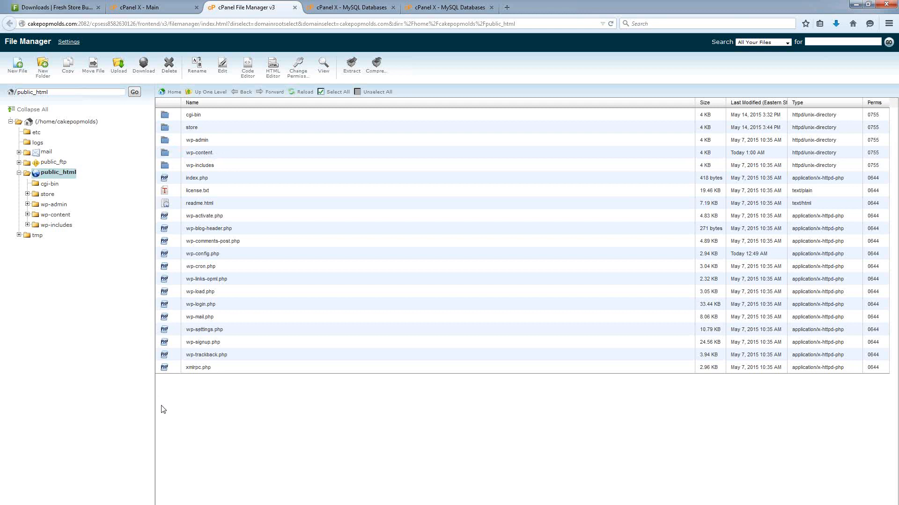
Add a new folder named 'demostore' under public_html and go into it.
{"action": "left_click", "coordinate": [42, 69]}
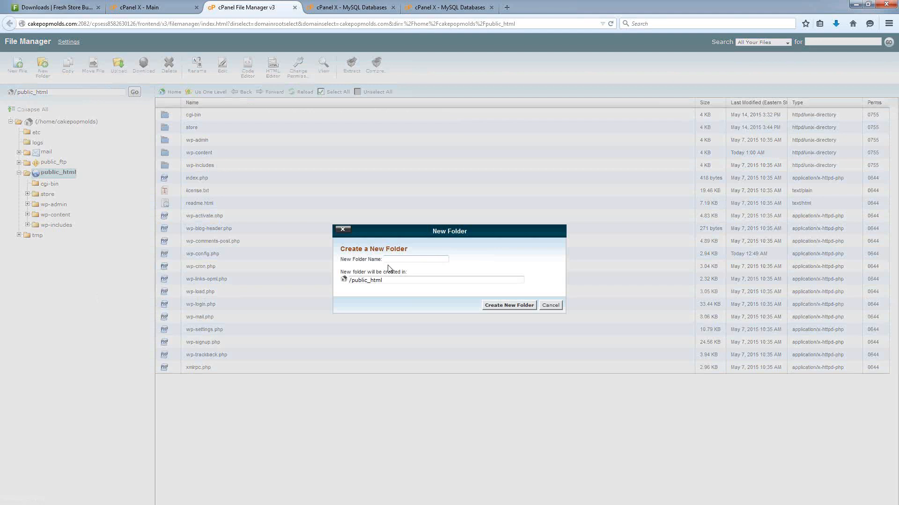
{"action": "left_click", "coordinate": [395, 261]}
{"action": "left_click", "coordinate": [395, 261]}
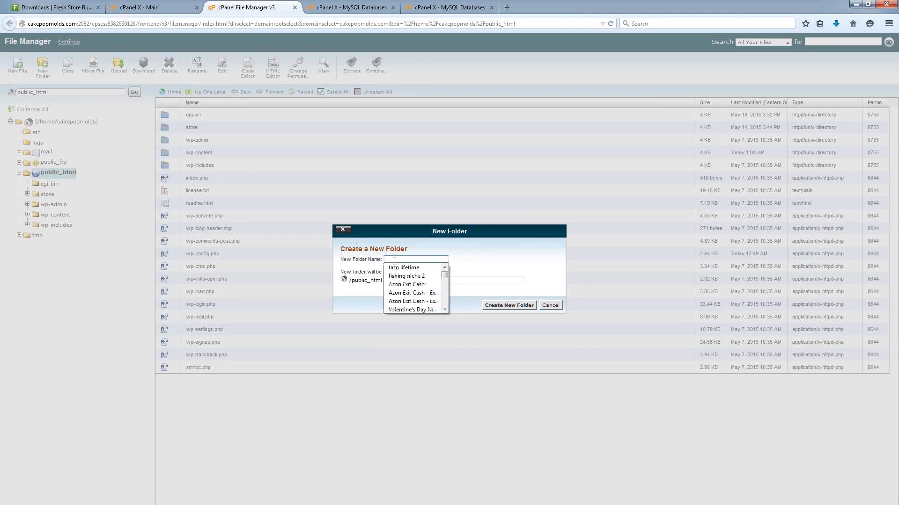
{"action": "type", "text": "m"}
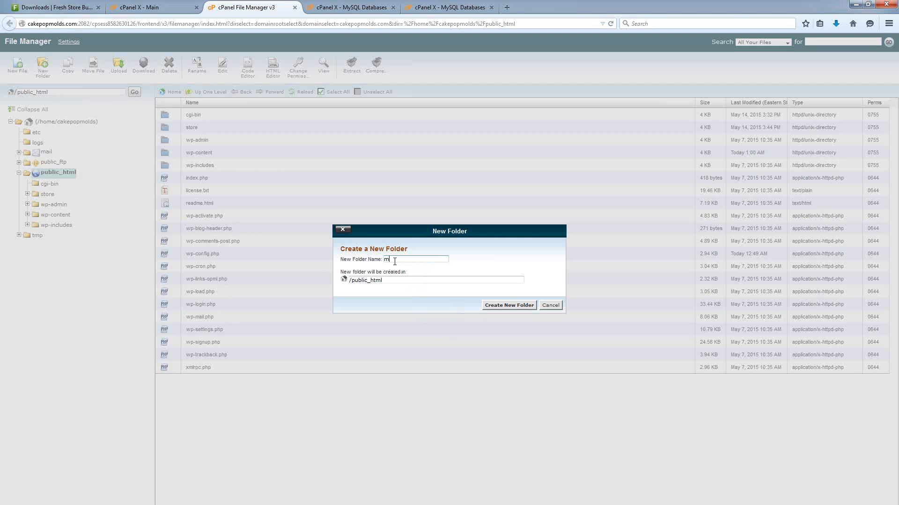
{"action": "key", "text": "BackSpace"}
{"action": "type", "text": "store"}
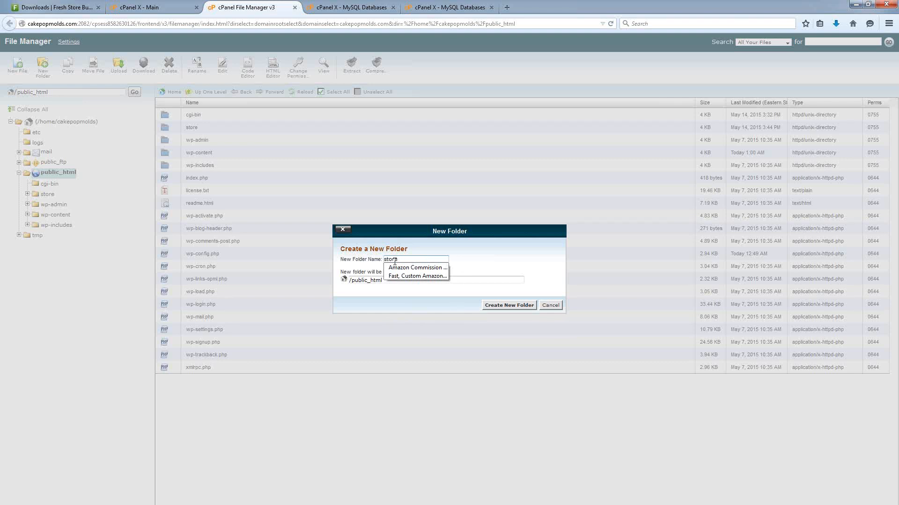
{"action": "key", "text": "BackSpace"}
{"action": "key", "text": "BackSpace"}
{"action": "key", "text": "BackSpace"}
{"action": "key", "text": "BackSpace"}
{"action": "key", "text": "BackSpace"}
{"action": "type", "text": "d"}
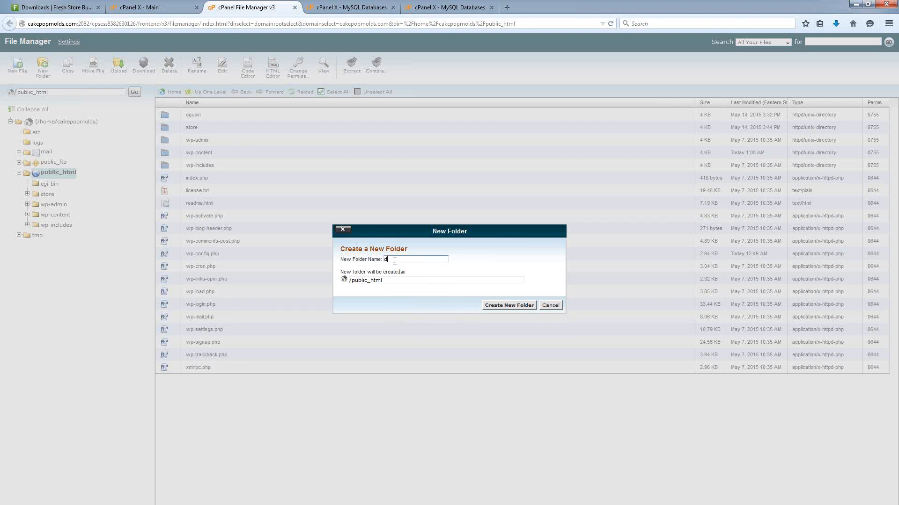
{"action": "type", "text": "emostore"}
{"action": "left_click", "coordinate": [499, 305]}
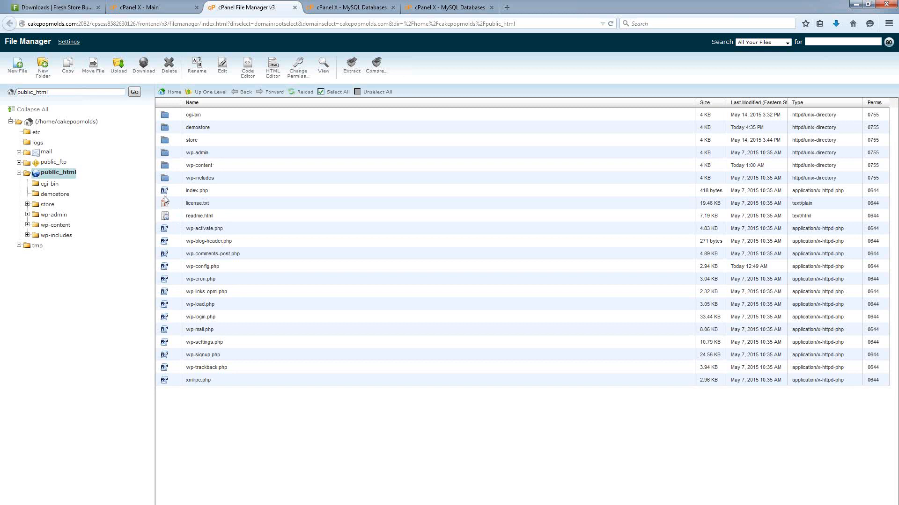
{"action": "double_click", "coordinate": [165, 130]}
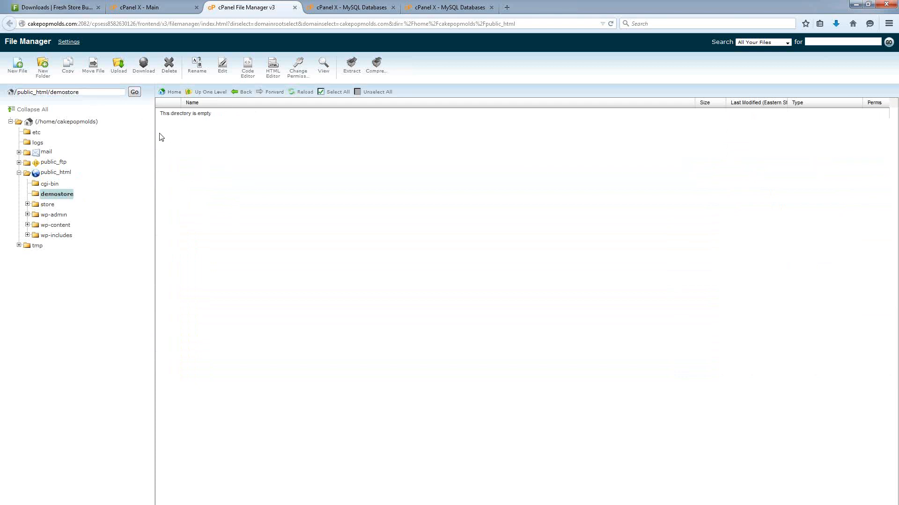
Upload fsb_6.0.4(1).zip into demostore, then close the upload page and return to File Manager.
{"action": "left_click", "coordinate": [119, 67]}
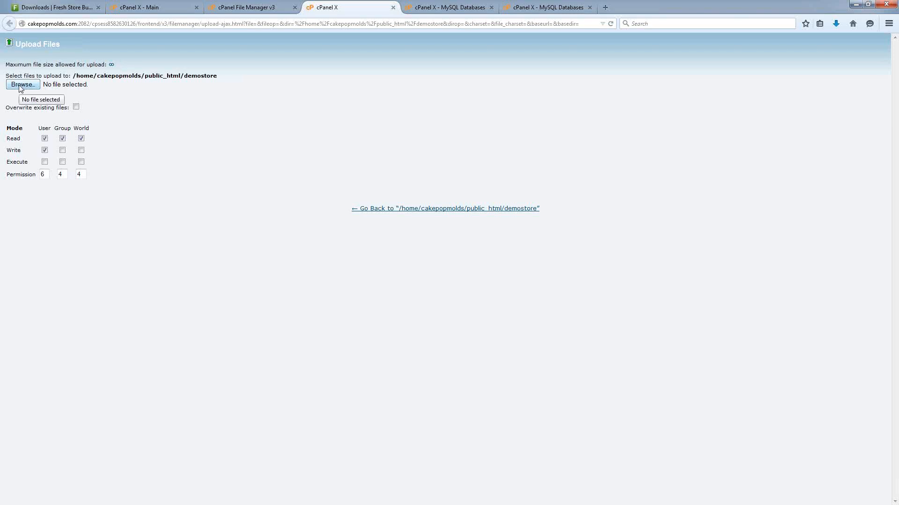
{"action": "left_click", "coordinate": [51, 7]}
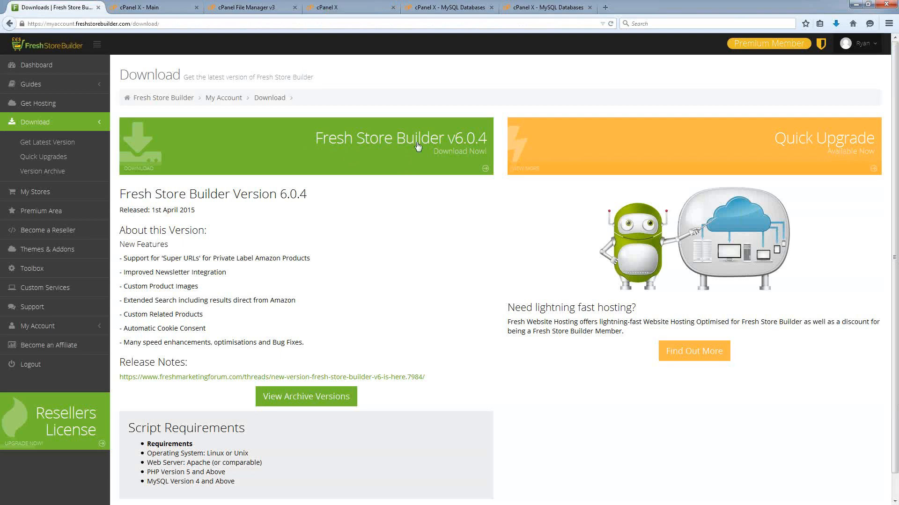
{"action": "left_click", "coordinate": [237, 8]}
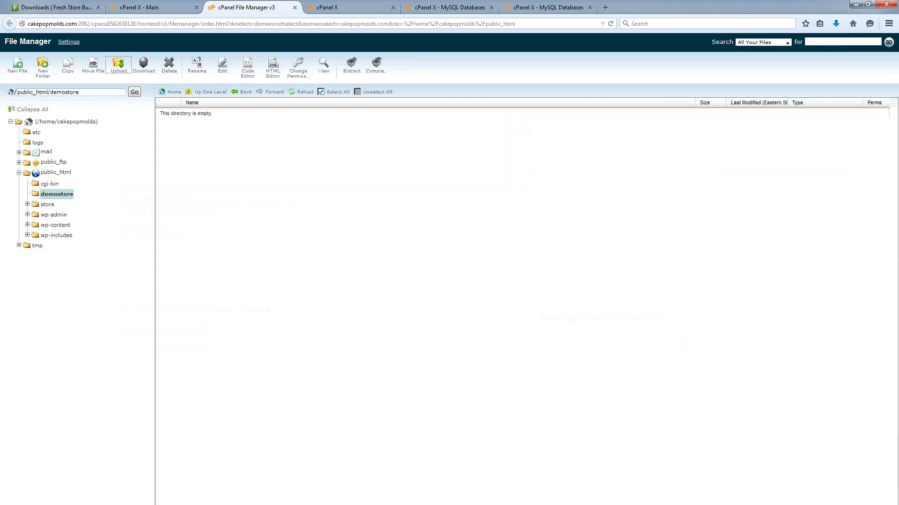
{"action": "left_click", "coordinate": [312, 9]}
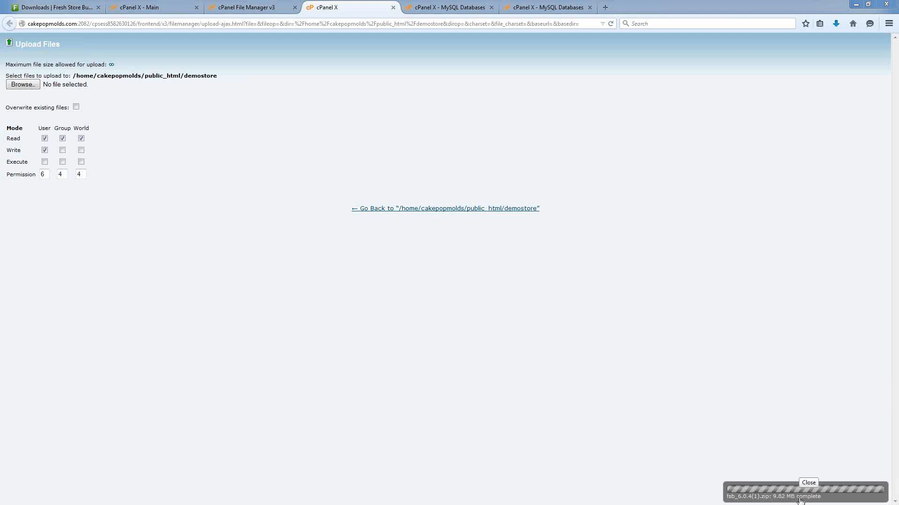
{"action": "left_click", "coordinate": [393, 8]}
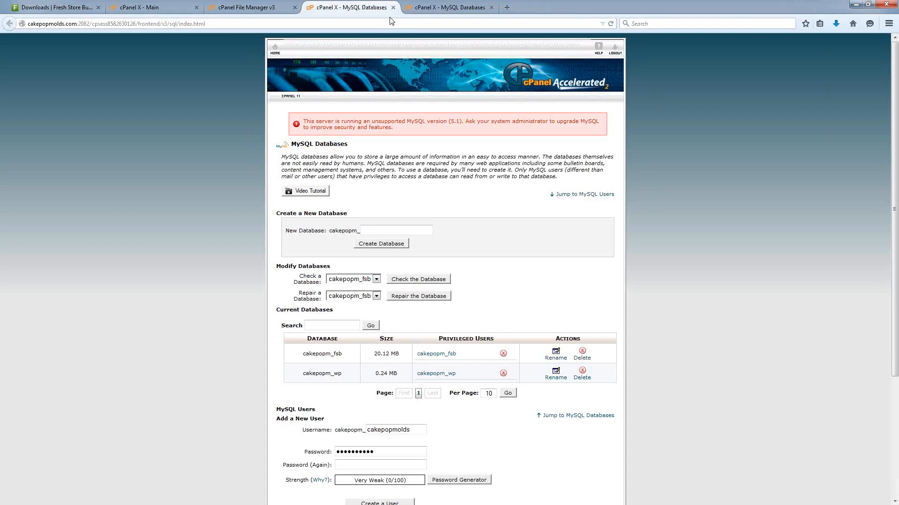
{"action": "left_click", "coordinate": [225, 8]}
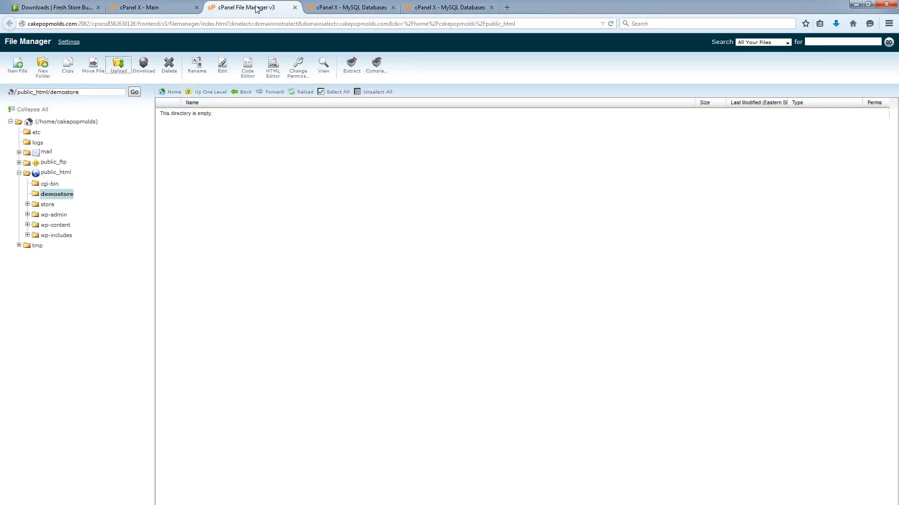
Reload the listing and extract fsb_6.0.4(1).zip into the demostore folder.
{"action": "left_click", "coordinate": [305, 92]}
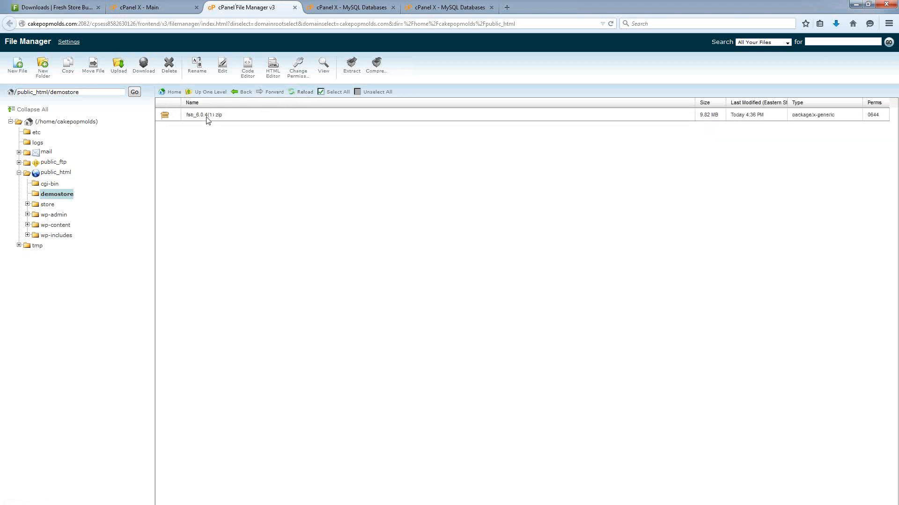
{"action": "right_click", "coordinate": [166, 120]}
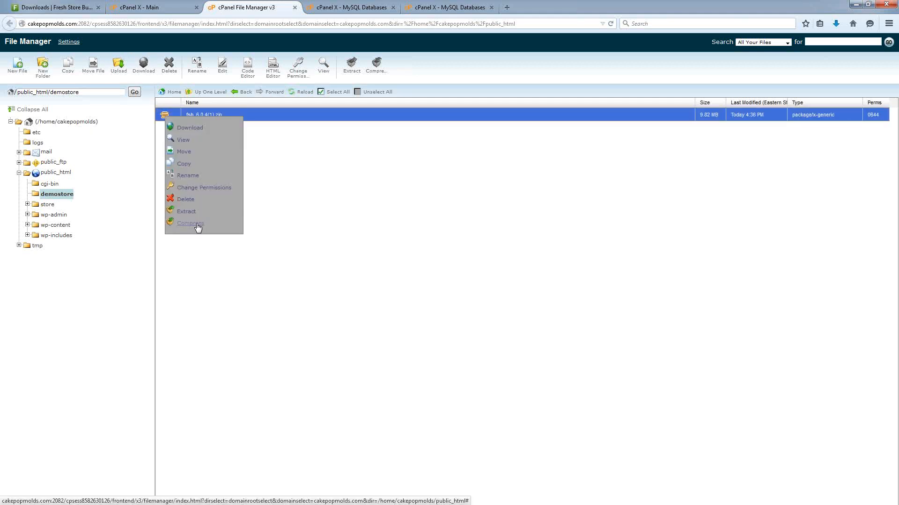
{"action": "left_click", "coordinate": [187, 212]}
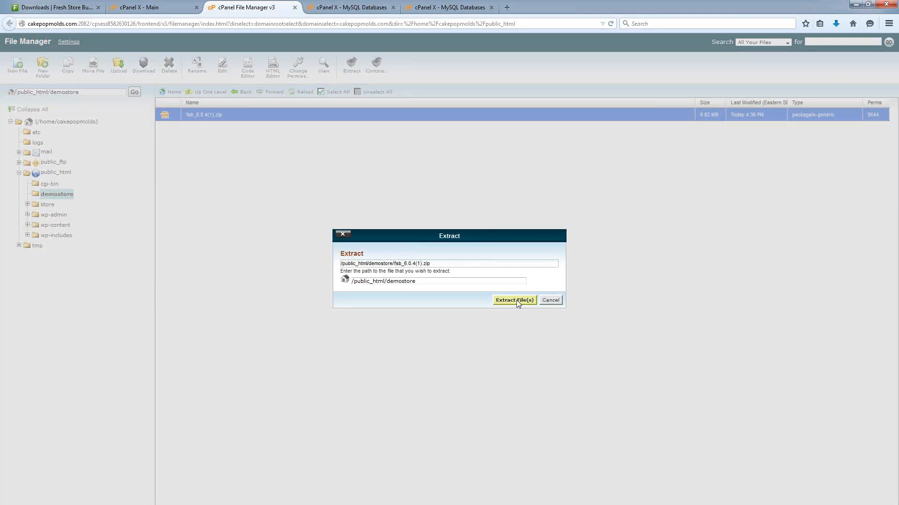
{"action": "left_click", "coordinate": [514, 301]}
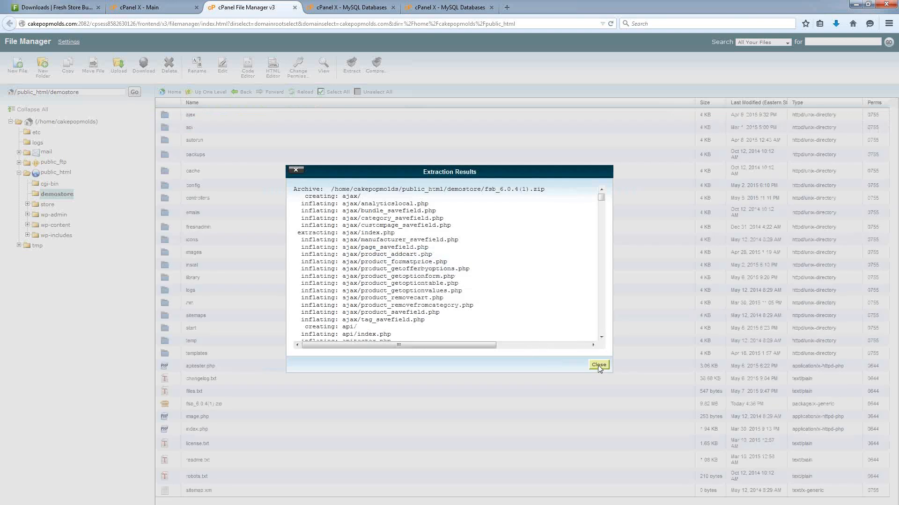
{"action": "left_click", "coordinate": [599, 365]}
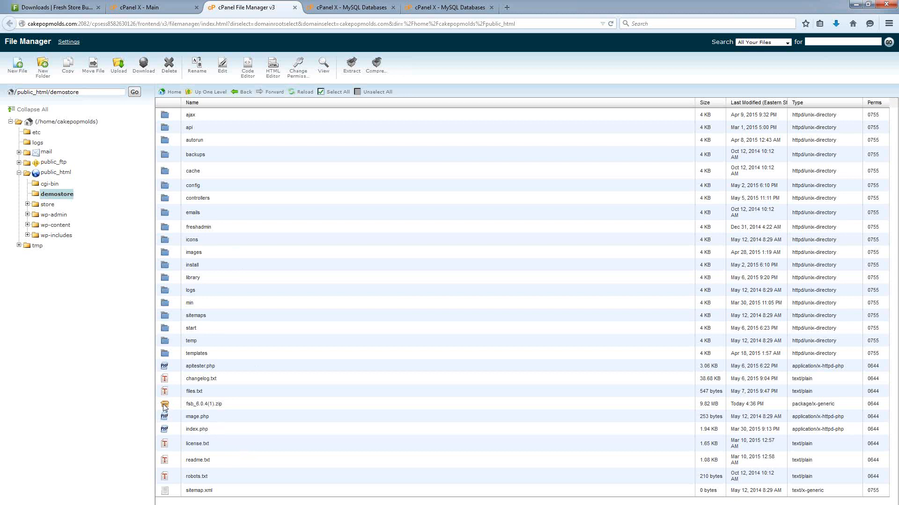
Delete the leftover fsb_6.0.4(1).zip archive from demostore.
{"action": "left_click", "coordinate": [224, 406]}
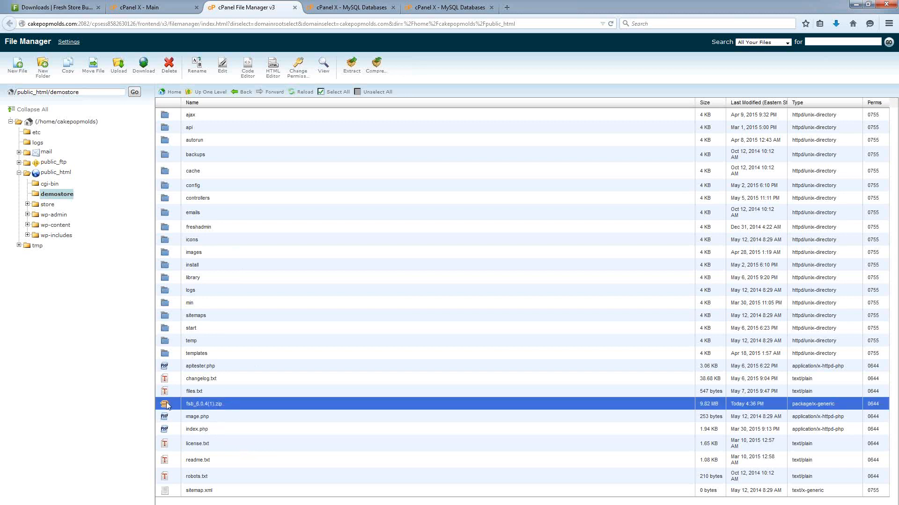
{"action": "right_click", "coordinate": [169, 405]}
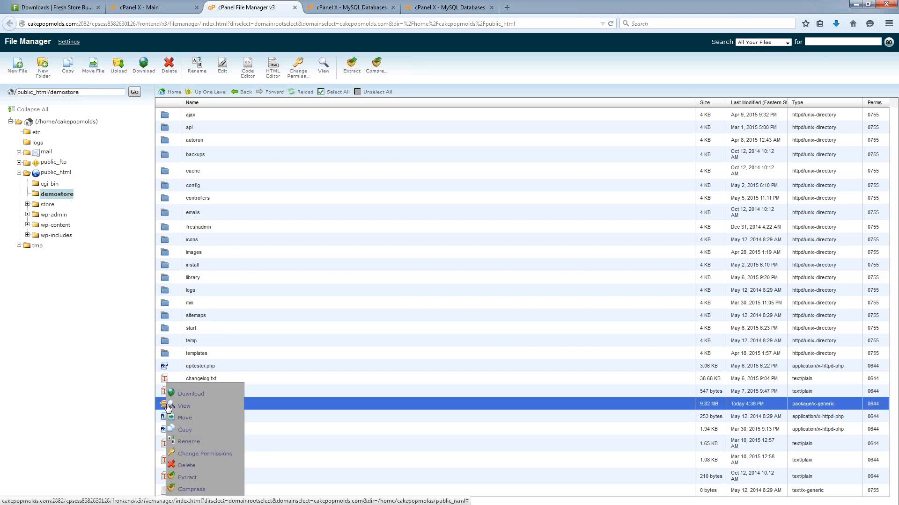
{"action": "left_click", "coordinate": [187, 468]}
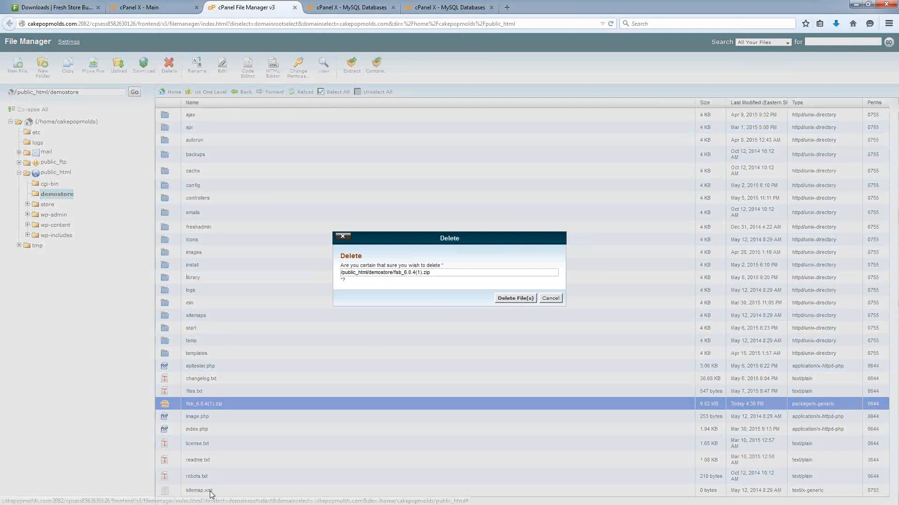
{"action": "left_click", "coordinate": [516, 298]}
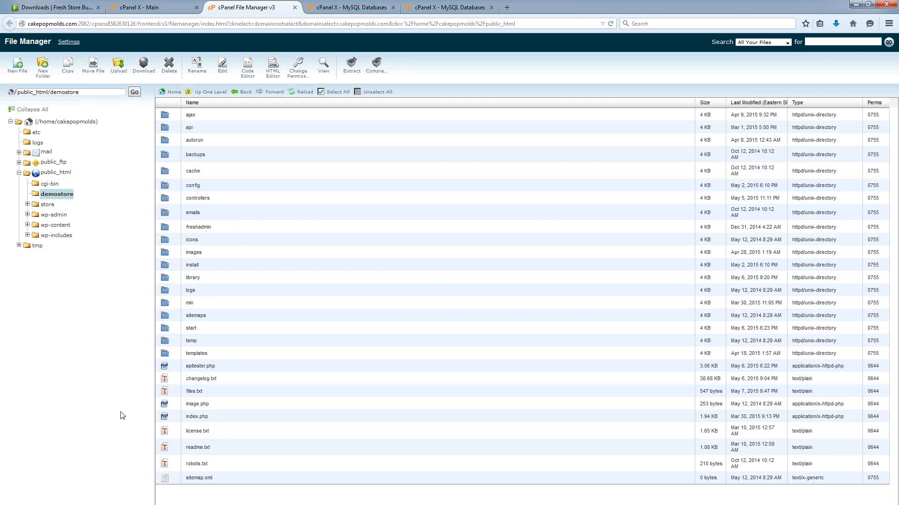
{"action": "left_click", "coordinate": [507, 8]}
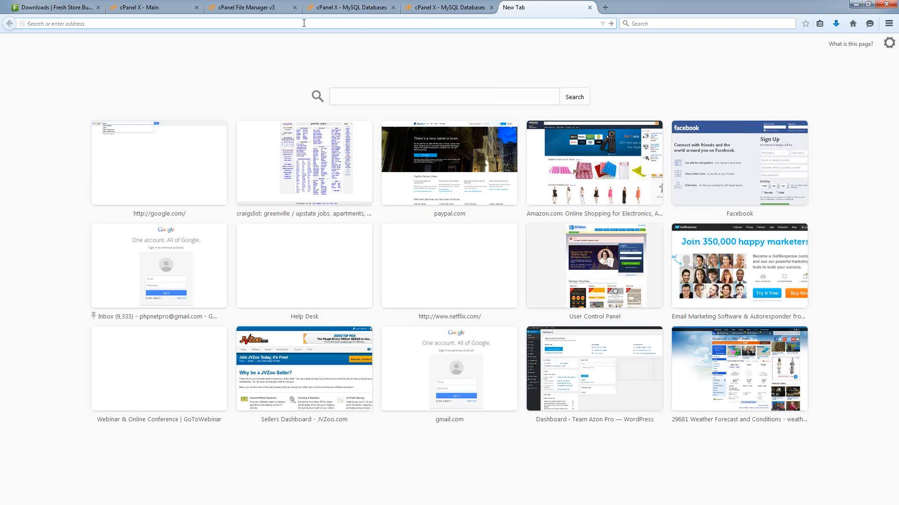
Load cakepopmolds.com/demostore in the new tab to reach the Quick Store Install page.
{"action": "type", "text": "cakep"}
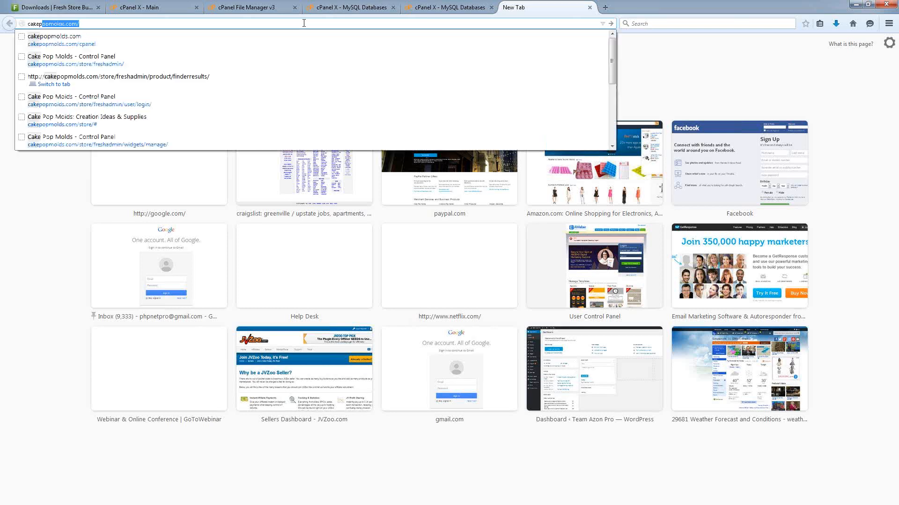
{"action": "type", "text": "opmolds.com/"}
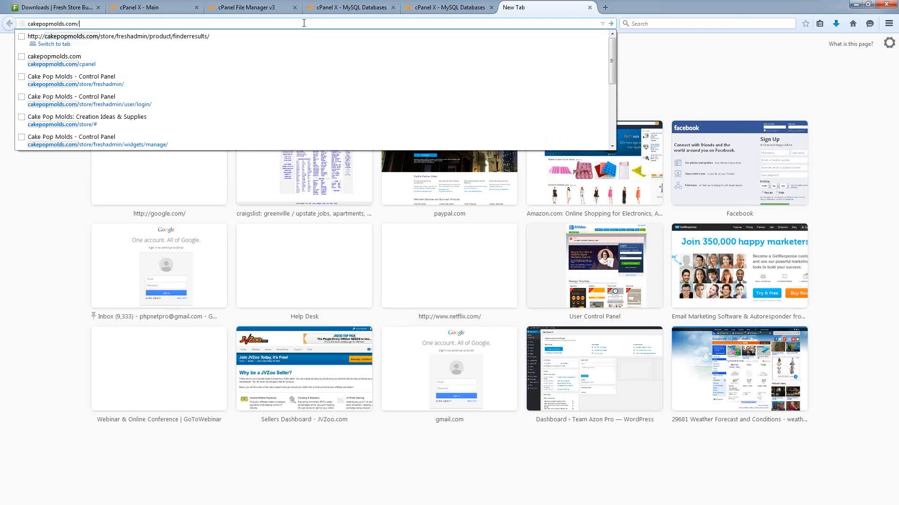
{"action": "type", "text": "demostore"}
{"action": "key", "text": "Return"}
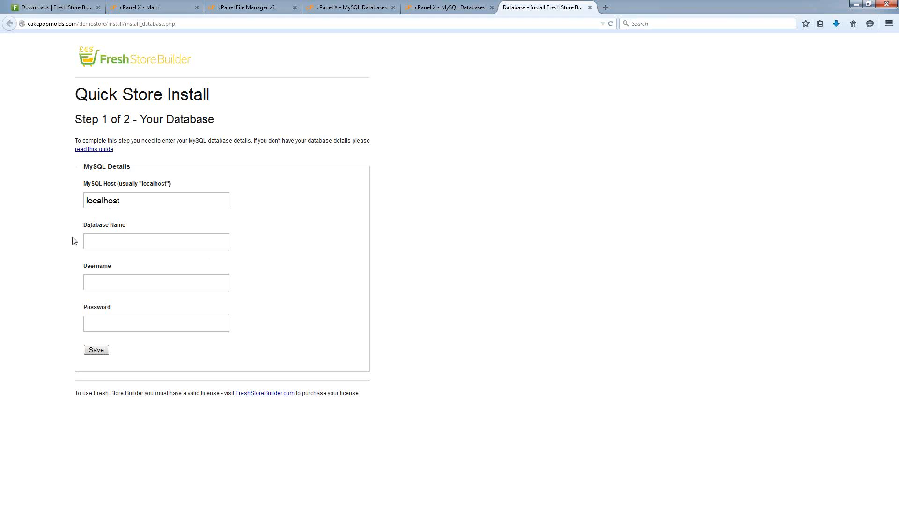
Paste the new database name and database username into the install form, checking cPanel's database list.
{"action": "left_click", "coordinate": [91, 241]}
{"action": "type", "text": "cakepopm_fsbcpm"}
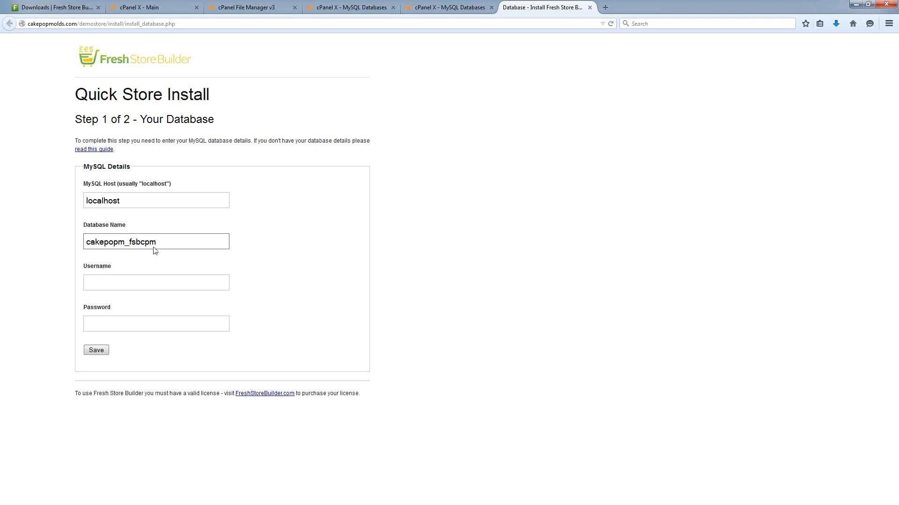
{"action": "left_click", "coordinate": [417, 8]}
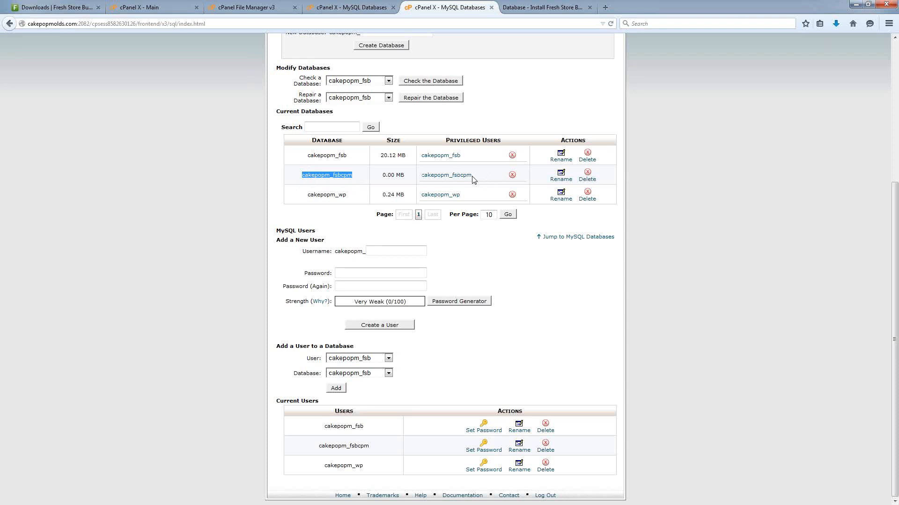
{"action": "left_click", "coordinate": [528, 11]}
{"action": "left_click", "coordinate": [100, 282]}
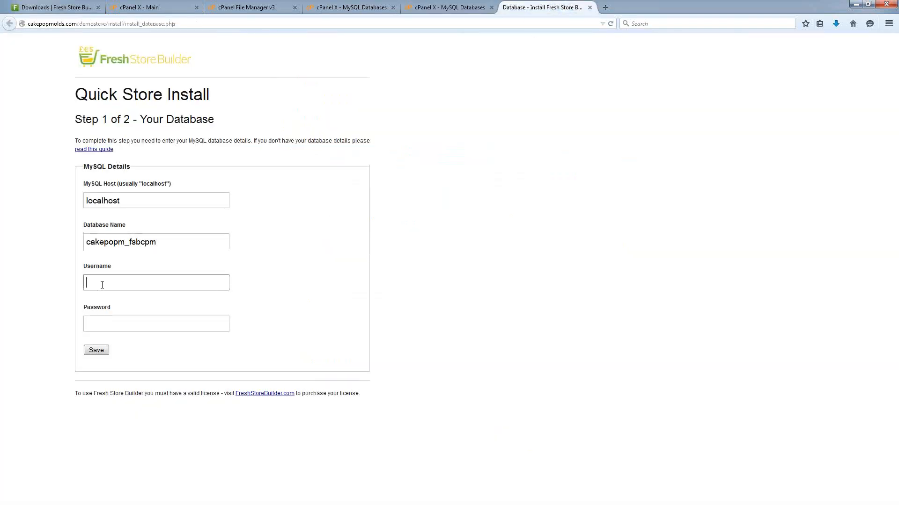
{"action": "right_click", "coordinate": [101, 282]}
{"action": "left_click", "coordinate": [130, 324]}
Enter the database password, verify it against cPanel's MySQL user, and save the connection details.
{"action": "left_click", "coordinate": [118, 326]}
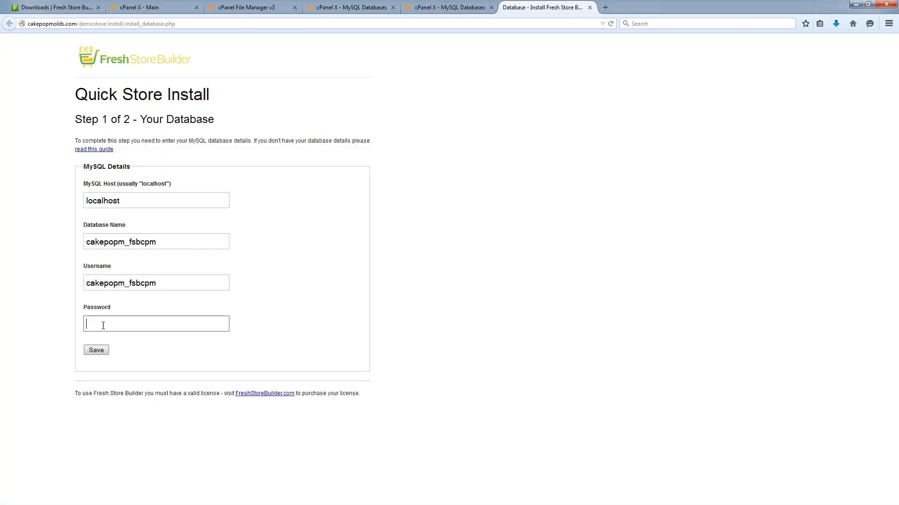
{"action": "type", "text": "password1"}
{"action": "left_click", "coordinate": [467, 9]}
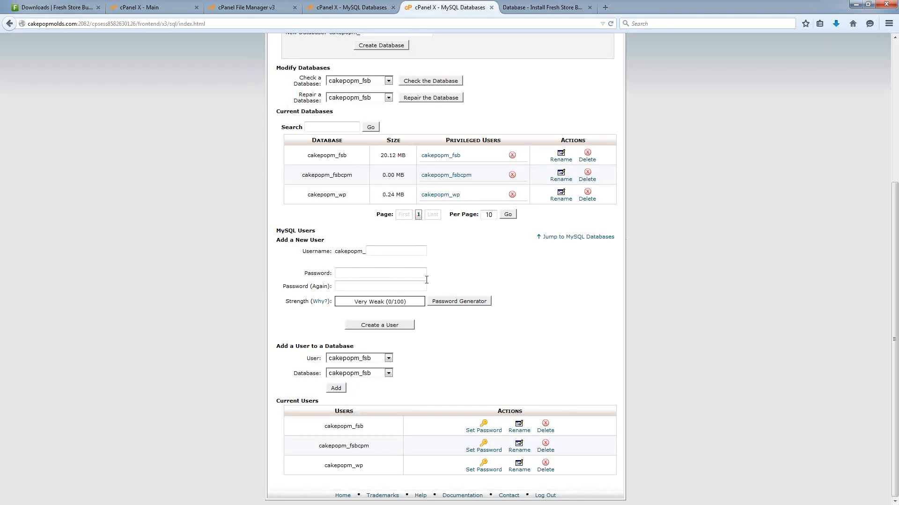
{"action": "left_click_drag", "start_coordinate": [277, 240], "coordinate": [336, 290]}
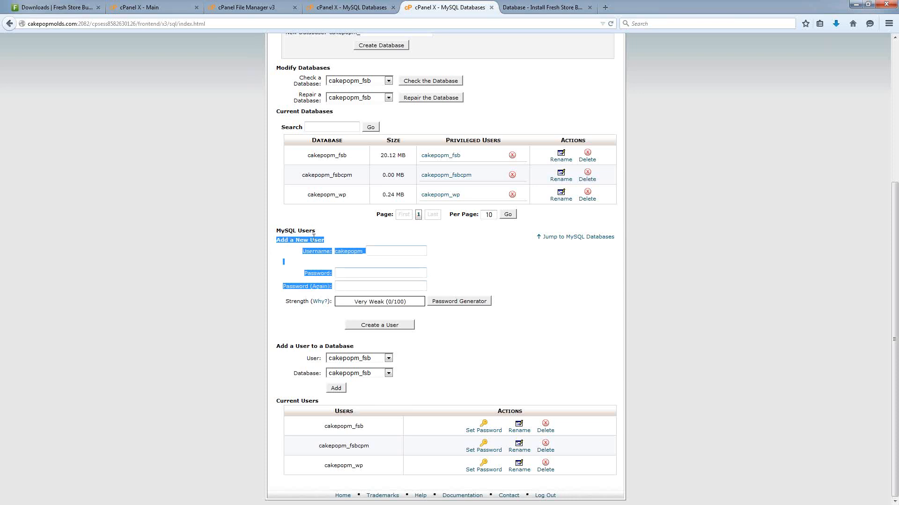
{"action": "left_click", "coordinate": [274, 256]}
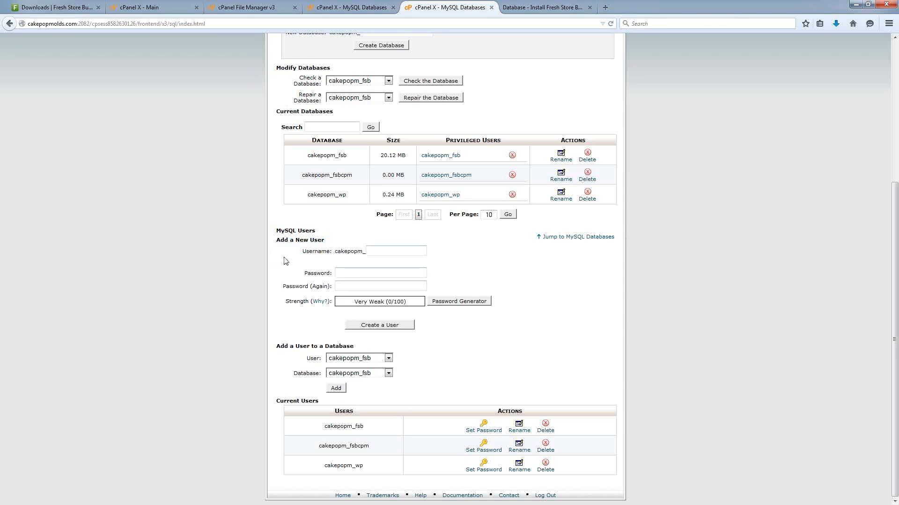
{"action": "left_click", "coordinate": [348, 273]}
{"action": "left_click", "coordinate": [557, 7]}
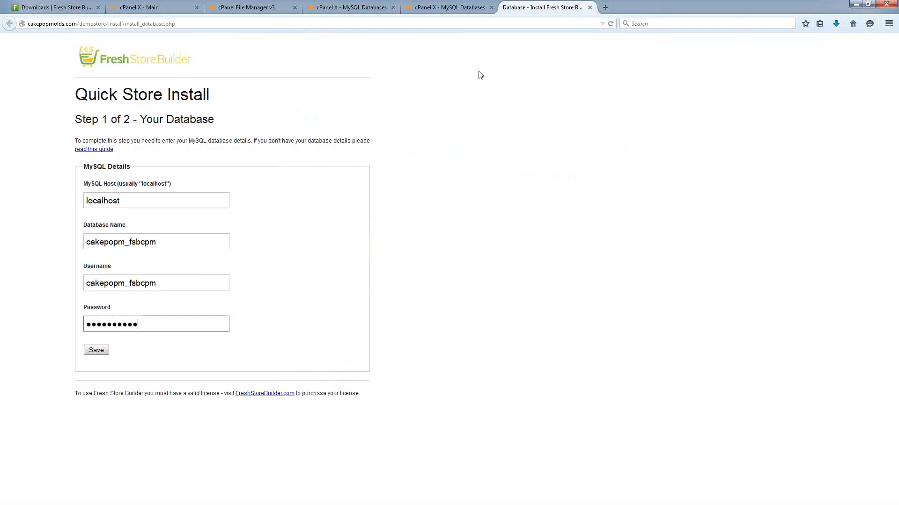
{"action": "left_click", "coordinate": [96, 352]}
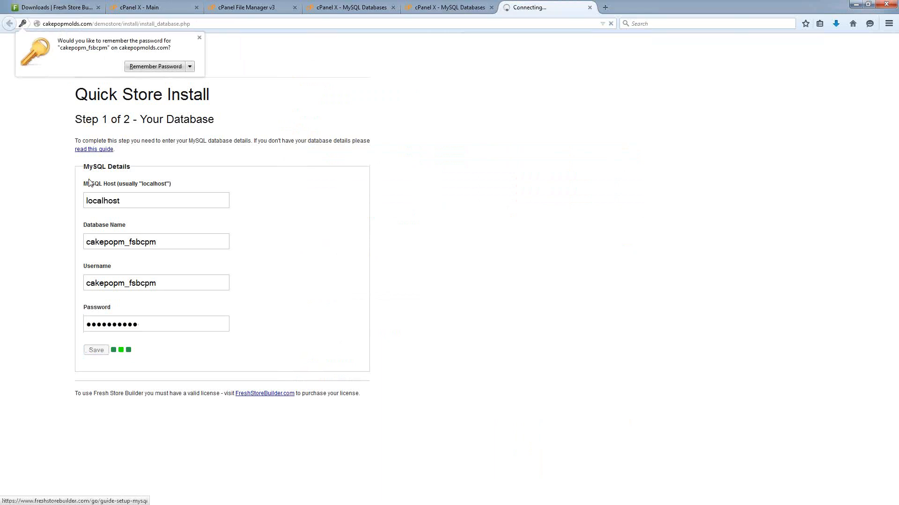
{"action": "left_click", "coordinate": [199, 38]}
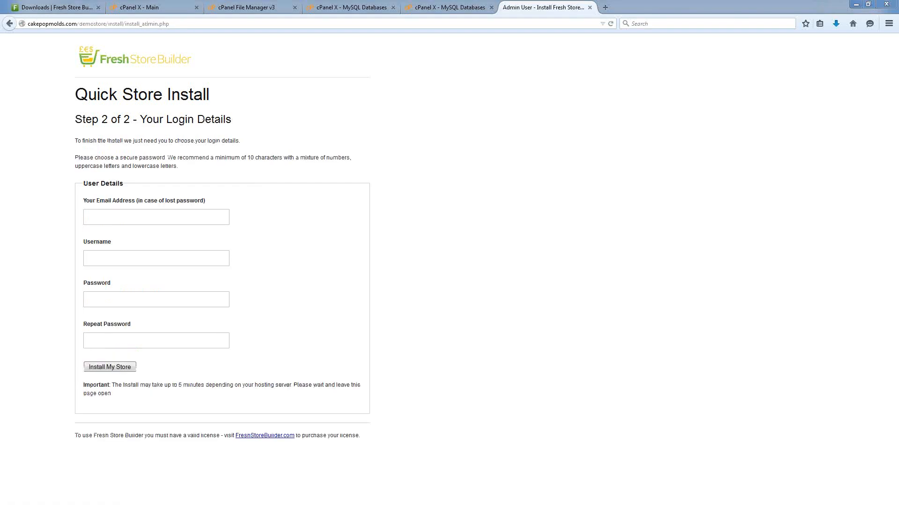
Fill in the admin recovery e-mail from the saved suggestion and enter the admin username.
{"action": "left_click", "coordinate": [93, 216]}
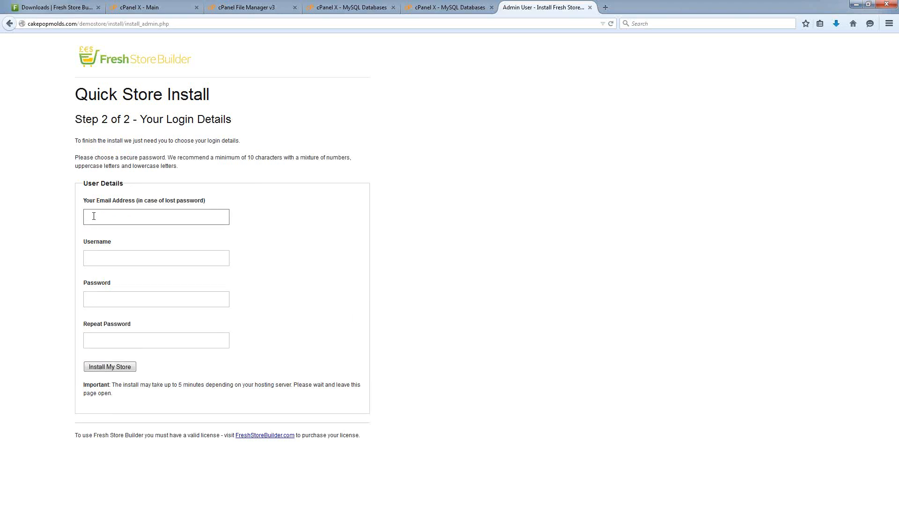
{"action": "type", "text": "ryan"}
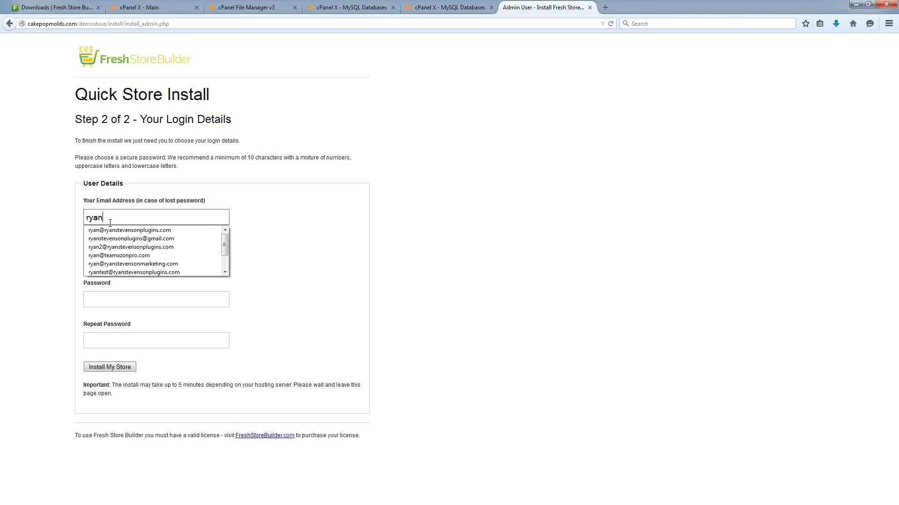
{"action": "left_click", "coordinate": [110, 229]}
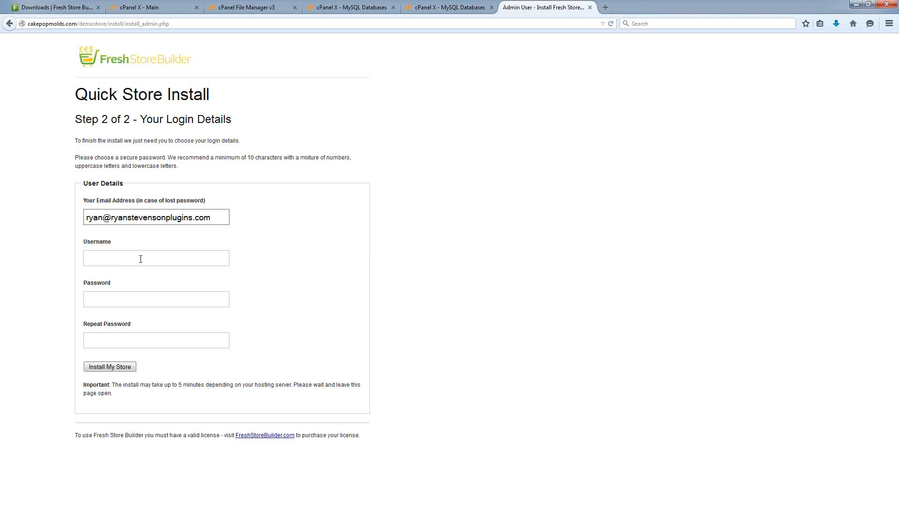
{"action": "left_click", "coordinate": [141, 259]}
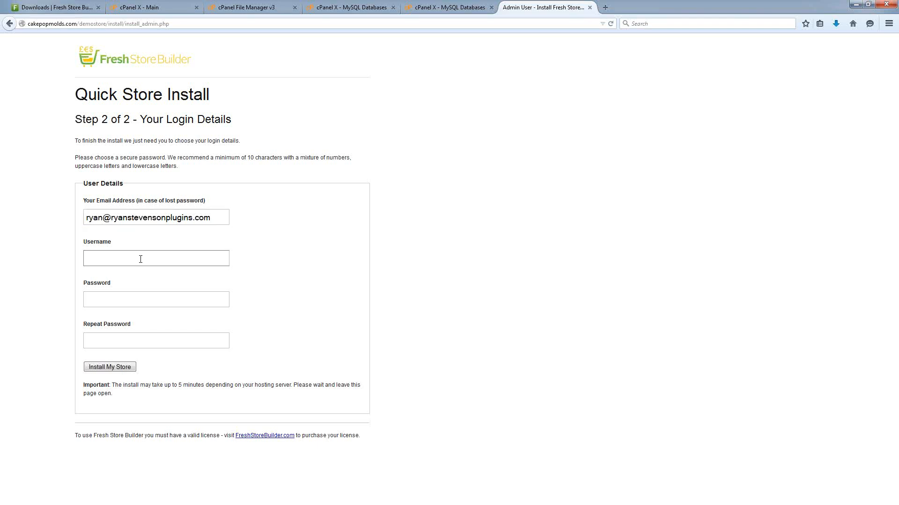
{"action": "type", "text": "cakepopmolds"}
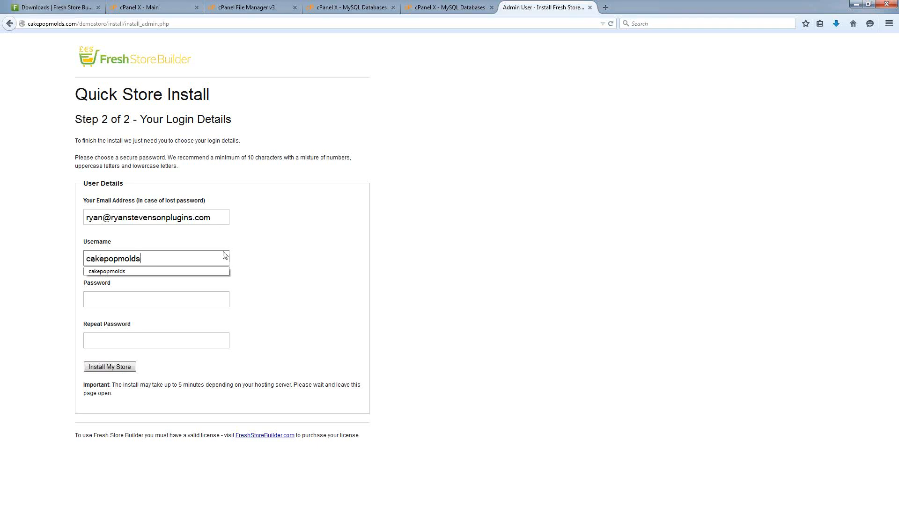
{"action": "left_click", "coordinate": [290, 259]}
Enter the 10-character admin password and move on to repeat it.
{"action": "left_click", "coordinate": [105, 304]}
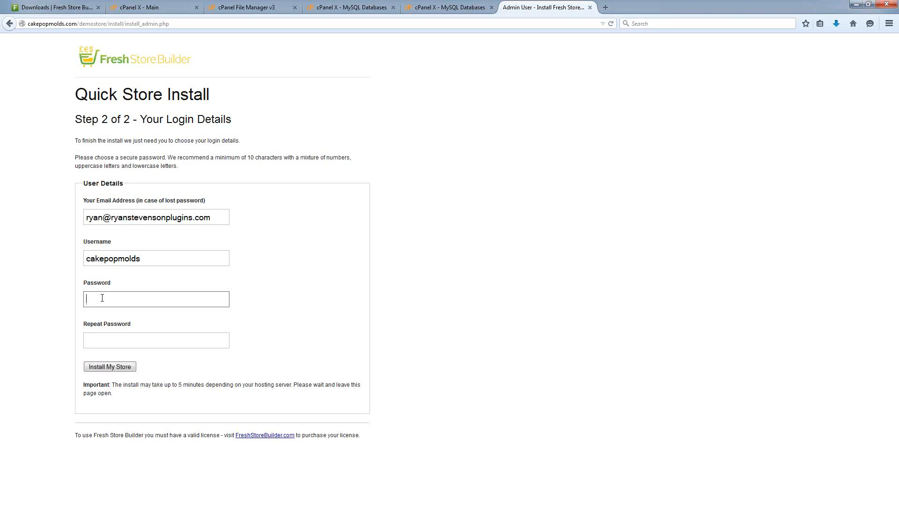
{"action": "type", "text": "•••••"}
{"action": "key", "text": "BackSpace"}
{"action": "key", "text": "BackSpace"}
{"action": "key", "text": "BackSpace"}
{"action": "key", "text": "BackSpace"}
{"action": "key", "text": "BackSpace"}
{"action": "type", "text": "••••••••••"}
{"action": "key", "text": "Tab"}
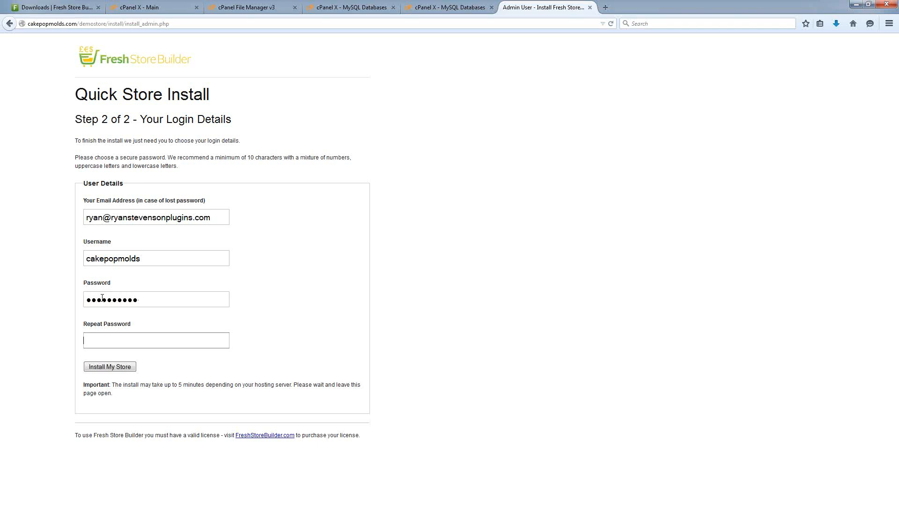
{"action": "type", "text": "••••••••••"}
Install the store with these login details and answer YES to running the quick setup.
{"action": "left_click", "coordinate": [111, 368]}
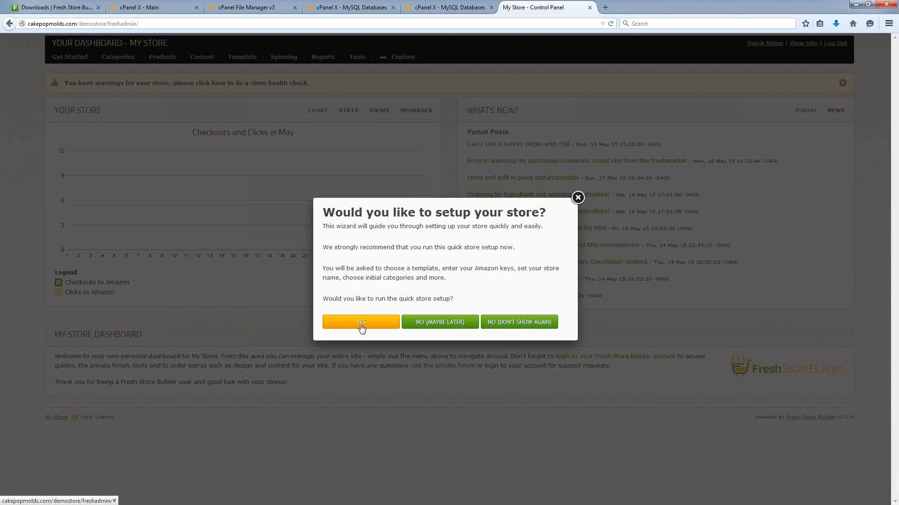
{"action": "left_click", "coordinate": [361, 326]}
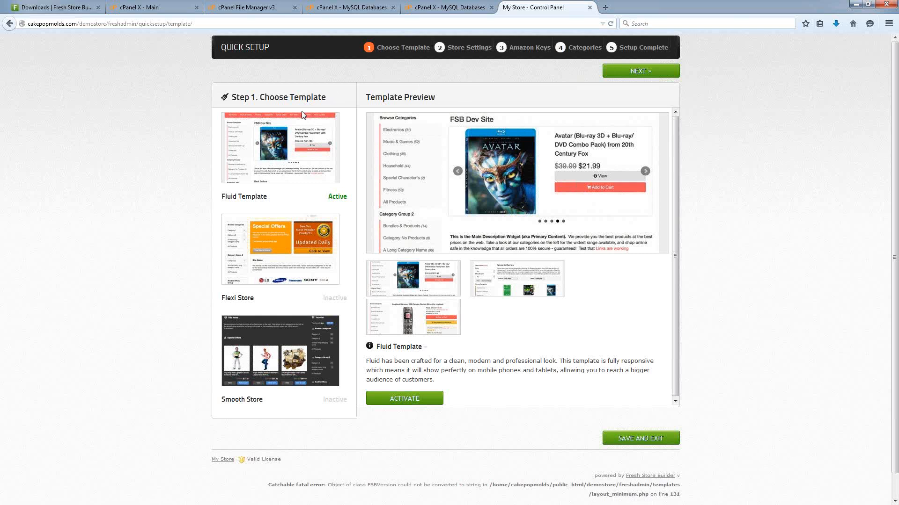
Keep Fluid Template as the active template and continue to the Store Settings step.
{"action": "left_click", "coordinate": [310, 177]}
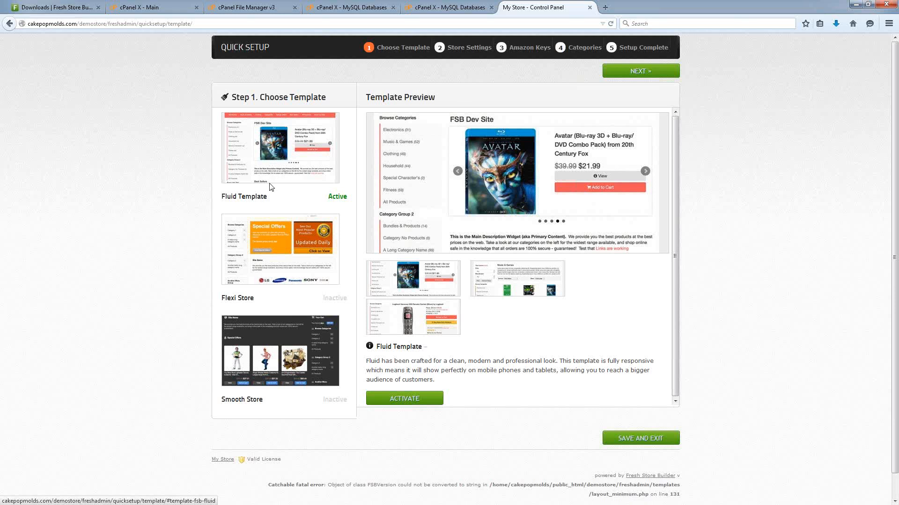
{"action": "left_click", "coordinate": [300, 363]}
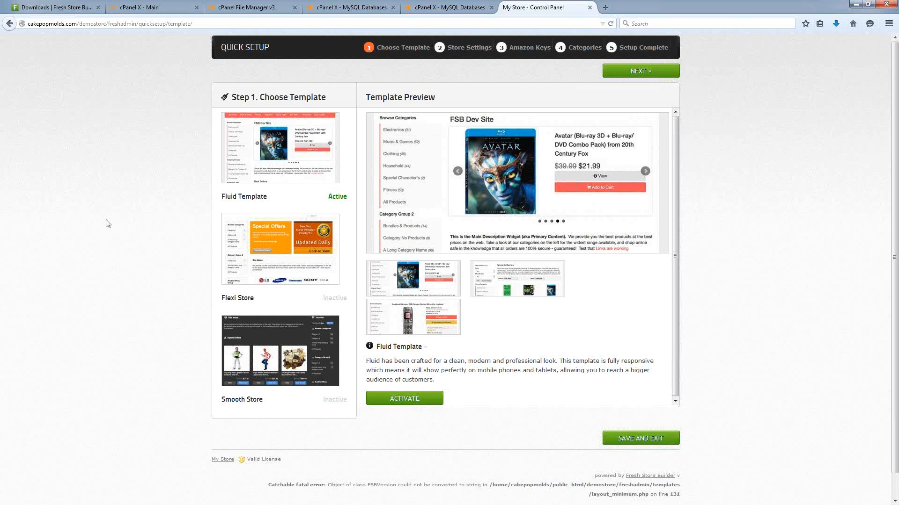
{"action": "mouse_move", "coordinate": [270, 196]}
{"action": "left_mouse_down"}
{"action": "mouse_move", "coordinate": [227, 196]}
{"action": "mouse_move", "coordinate": [268, 195]}
{"action": "left_mouse_up"}
{"action": "left_click", "coordinate": [267, 198]}
{"action": "triple_click", "coordinate": [269, 196]}
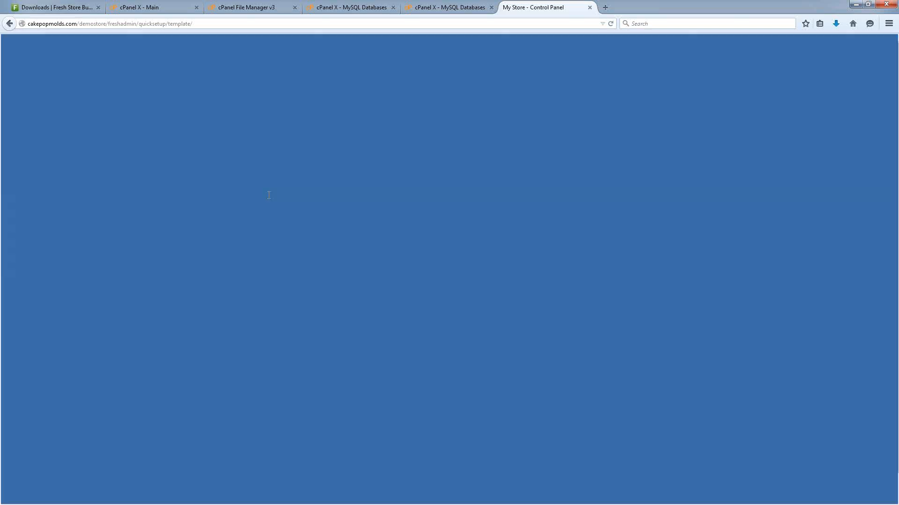
{"action": "left_click", "coordinate": [133, 142]}
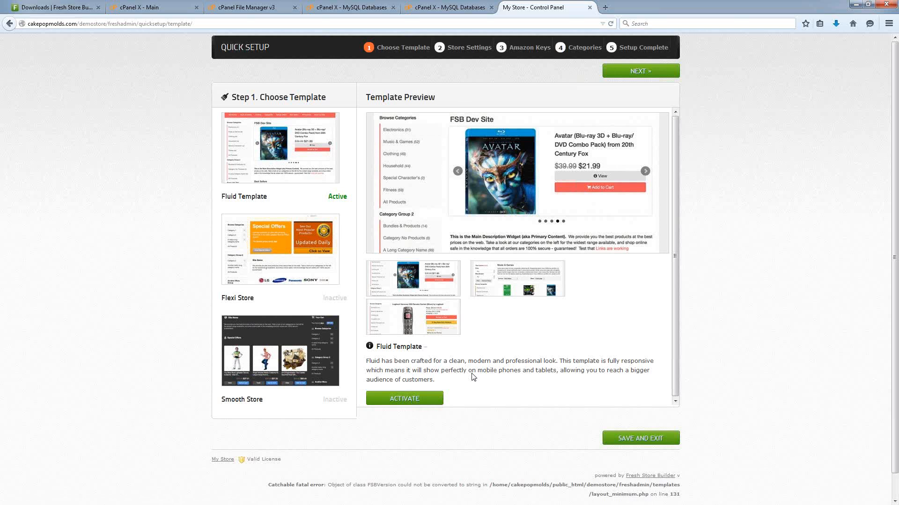
{"action": "left_click", "coordinate": [639, 75]}
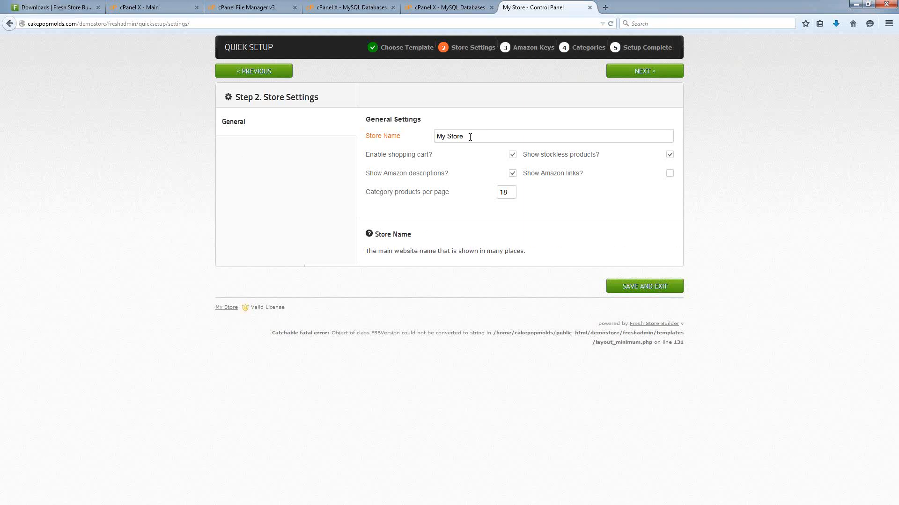
Replace the default store name 'My Store' with 'Cake Pop Molds'.
{"action": "triple_click", "coordinate": [470, 137]}
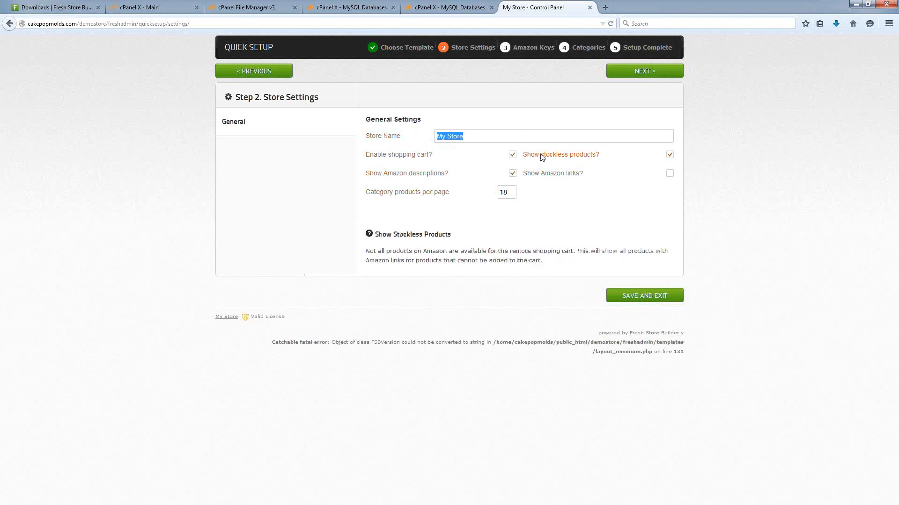
{"action": "left_click", "coordinate": [484, 136]}
{"action": "key", "text": "ctrl+a"}
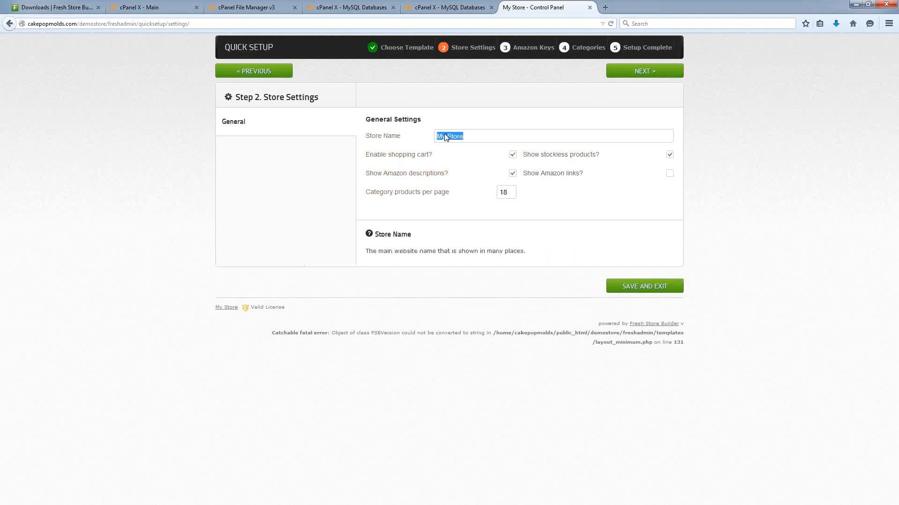
{"action": "type", "text": "Cake Pop Molds"}
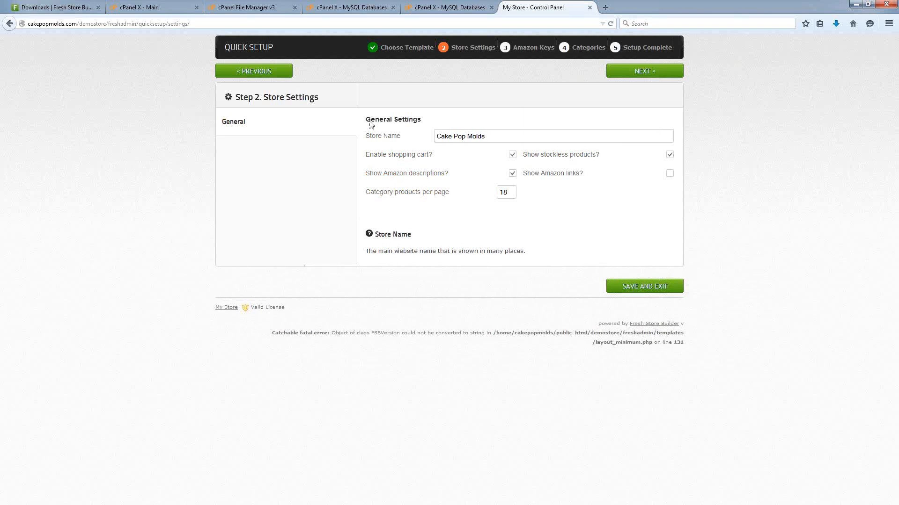
Turn on the Show Amazon links option, keeping 18 category products per page.
{"action": "mouse_move", "coordinate": [375, 162]}
{"action": "mouse_move", "coordinate": [437, 192]}
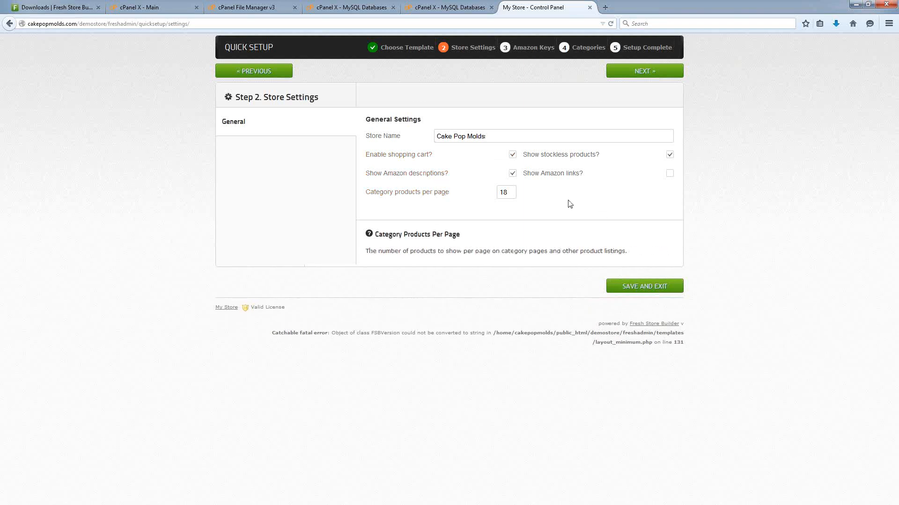
{"action": "mouse_move", "coordinate": [514, 158]}
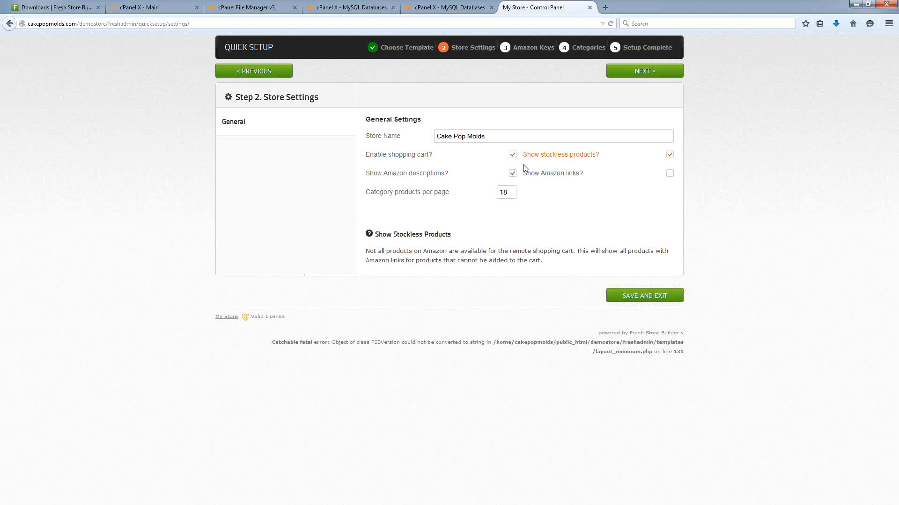
{"action": "left_click", "coordinate": [670, 174]}
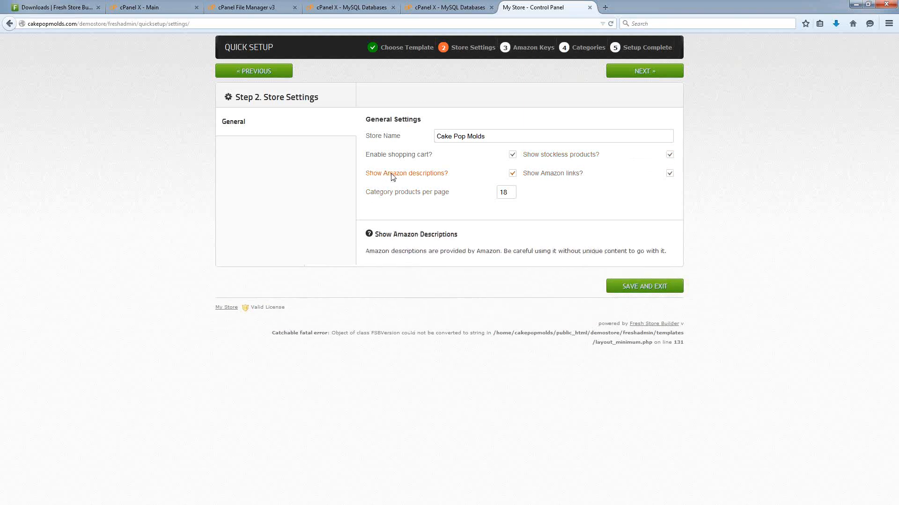
{"action": "mouse_move", "coordinate": [387, 176]}
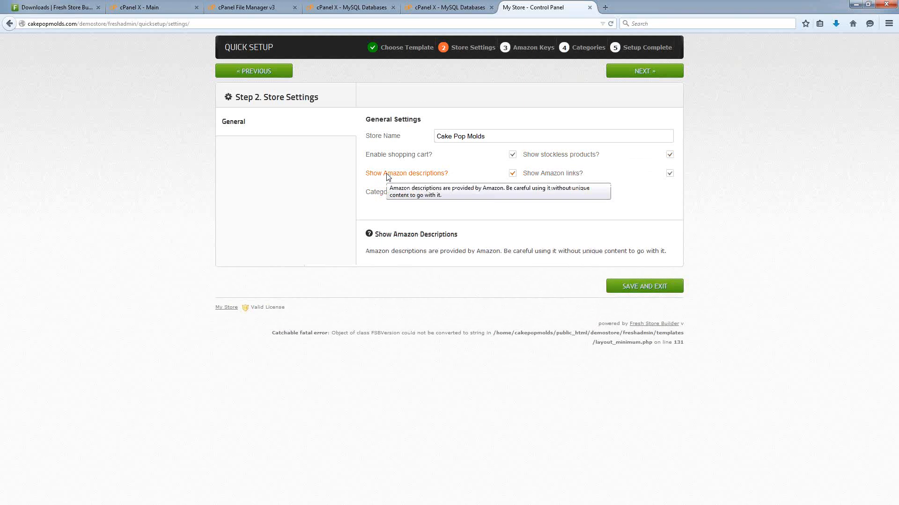
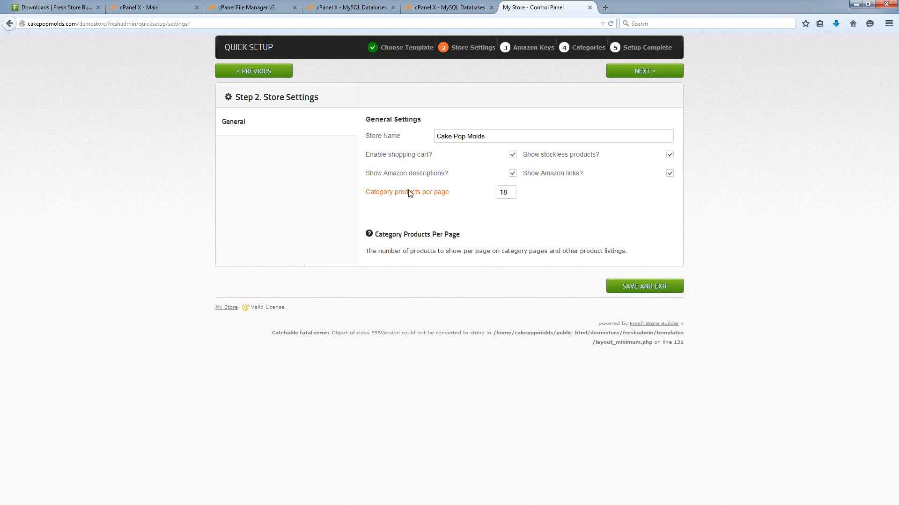
Select the products-per-page value of 18, then open the live Cake Pop Molds storefront in a new tab.
{"action": "left_click_drag", "start_coordinate": [515, 193], "coordinate": [480, 193]}
{"action": "key", "text": "alt+Tab"}
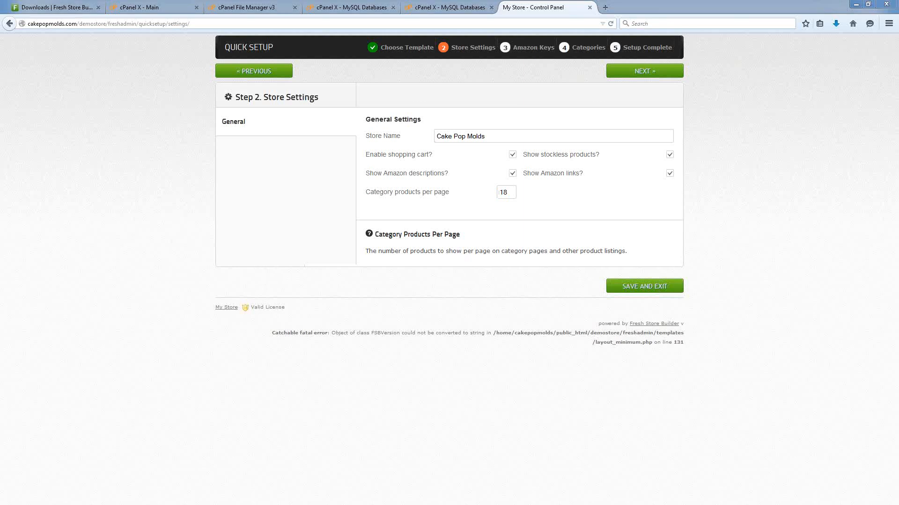
{"action": "left_click_drag", "start_coordinate": [517, 12], "coordinate": [503, 7]}
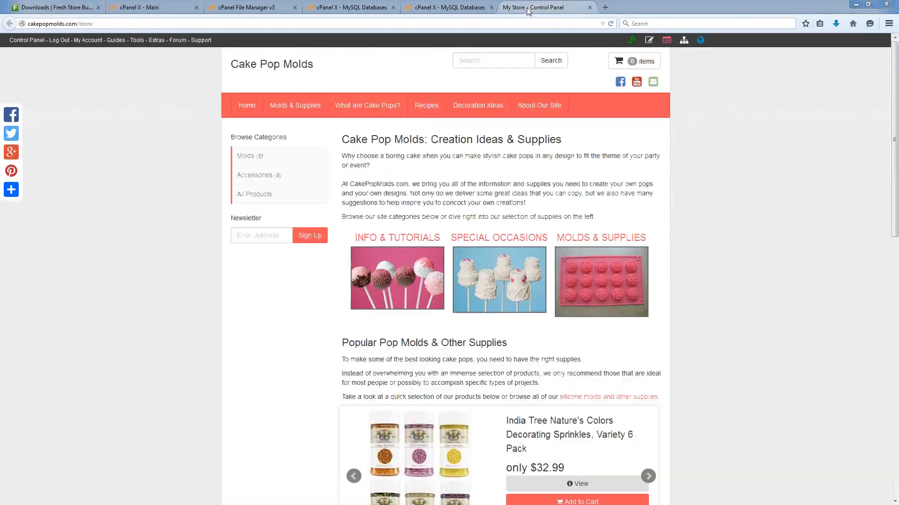
Open the Molds (6) category and scroll through its six mold products.
{"action": "left_click", "coordinate": [265, 166]}
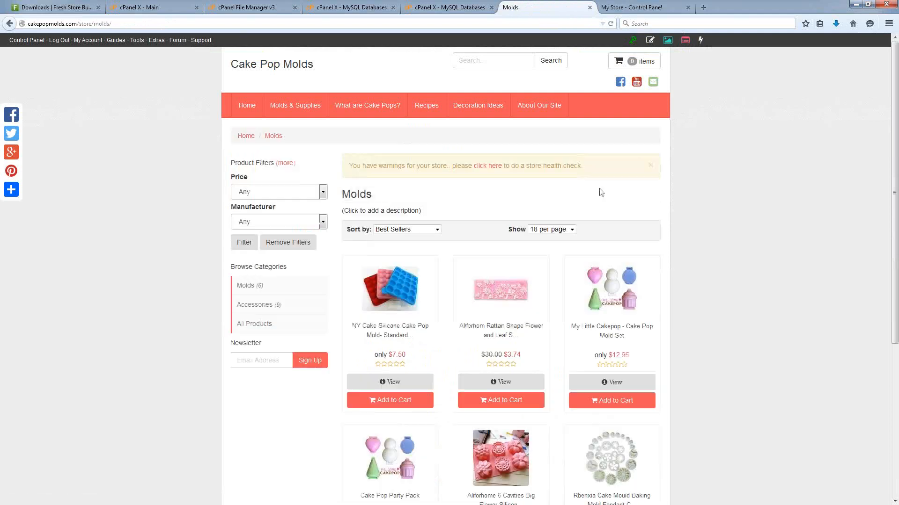
{"action": "scroll", "coordinate": [724, 204], "scroll_direction": "down", "scroll_amount": 3}
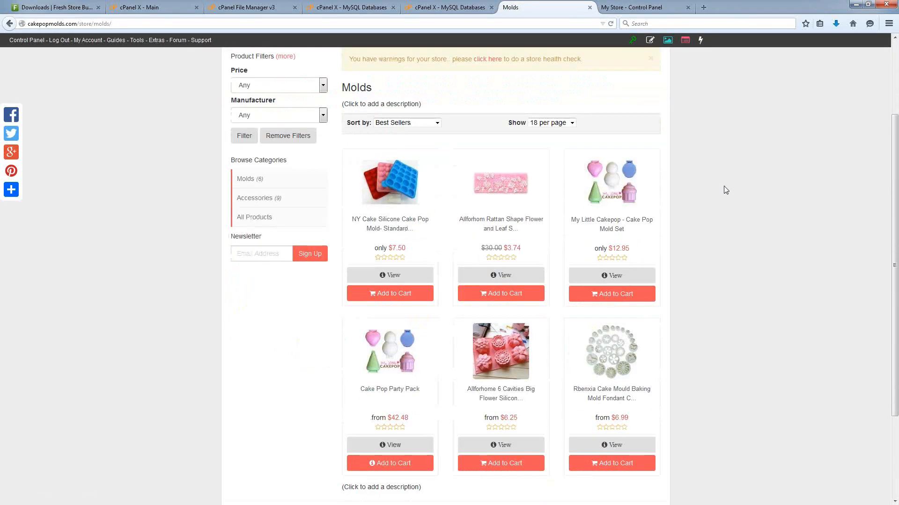
{"action": "scroll", "coordinate": [723, 190], "scroll_direction": "down", "scroll_amount": 3}
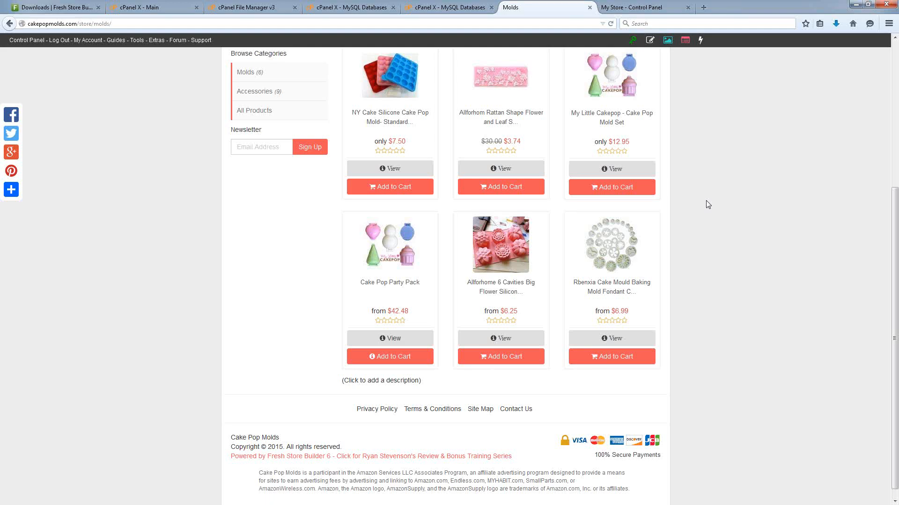
{"action": "scroll", "coordinate": [716, 249], "scroll_direction": "up", "scroll_amount": 4}
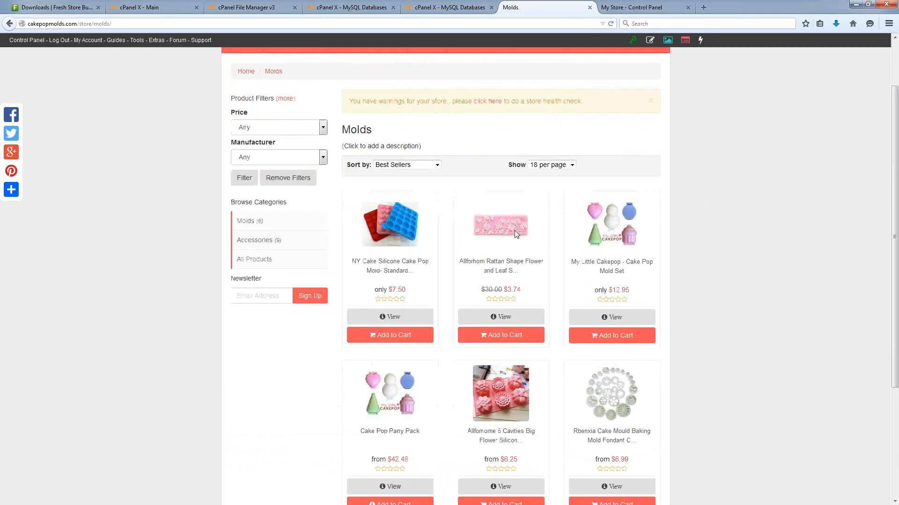
{"action": "scroll", "coordinate": [743, 337], "scroll_direction": "down", "scroll_amount": 3}
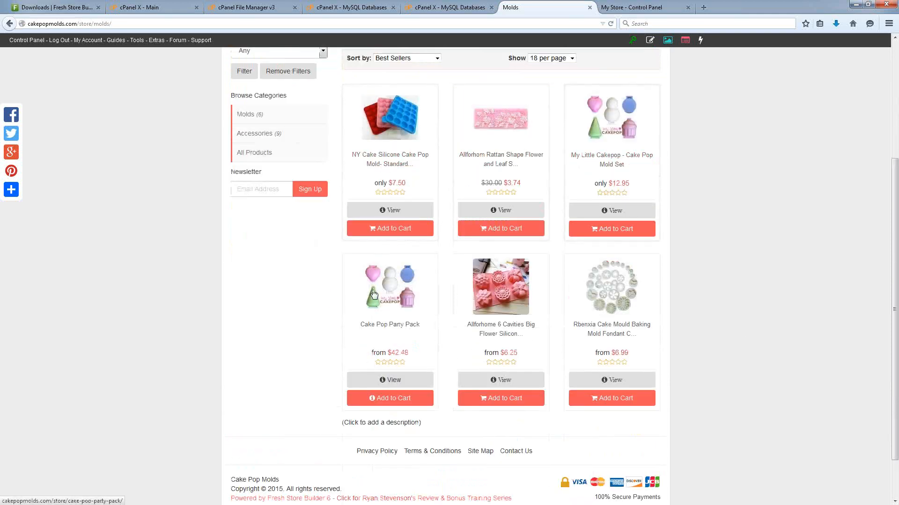
Return to the control panel and advance from Store Settings to the Amazon Keys step.
{"action": "left_click", "coordinate": [625, 9]}
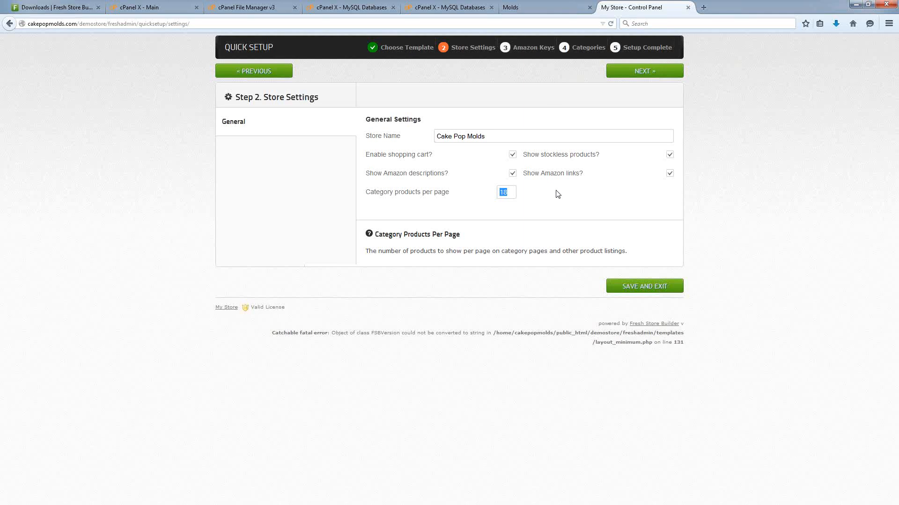
{"action": "key", "text": "Left"}
{"action": "left_click", "coordinate": [641, 75]}
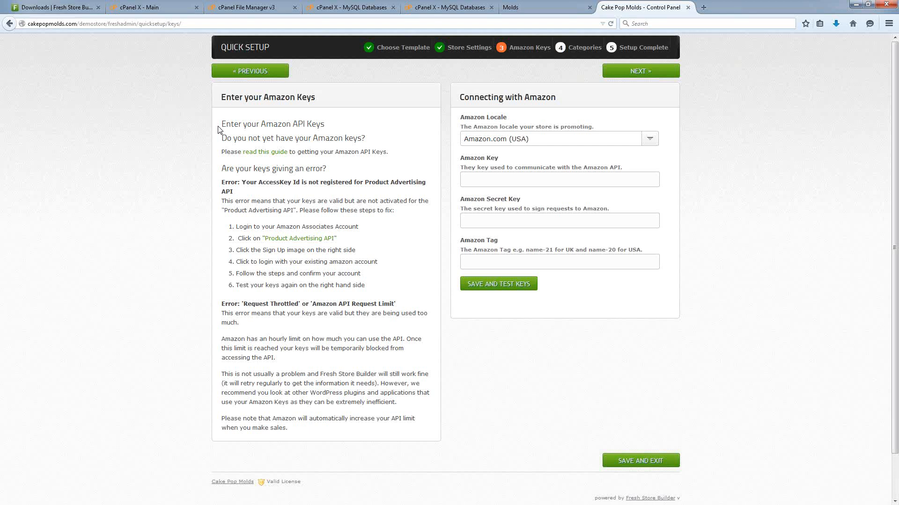
{"action": "left_click", "coordinate": [521, 282]}
{"action": "left_click_drag", "start_coordinate": [234, 250], "coordinate": [358, 250]}
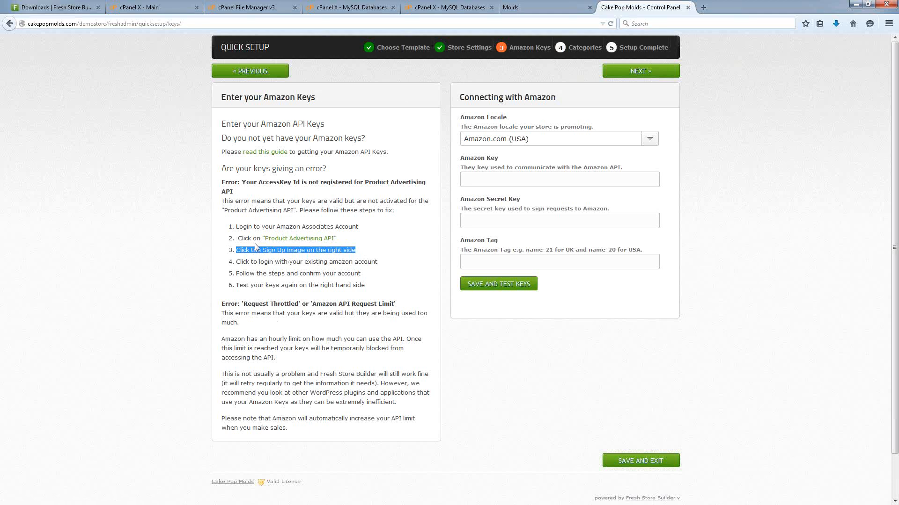
{"action": "left_click", "coordinate": [295, 250]}
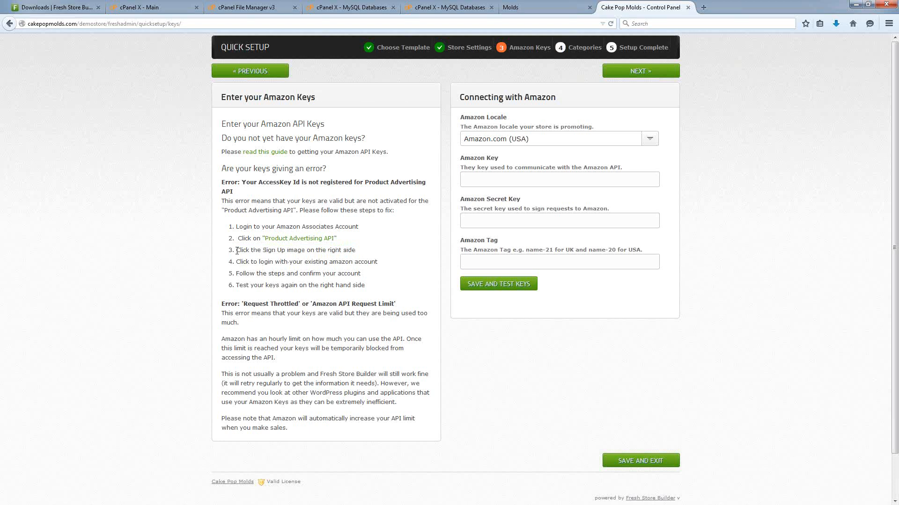
{"action": "left_click_drag", "start_coordinate": [237, 251], "coordinate": [356, 253]}
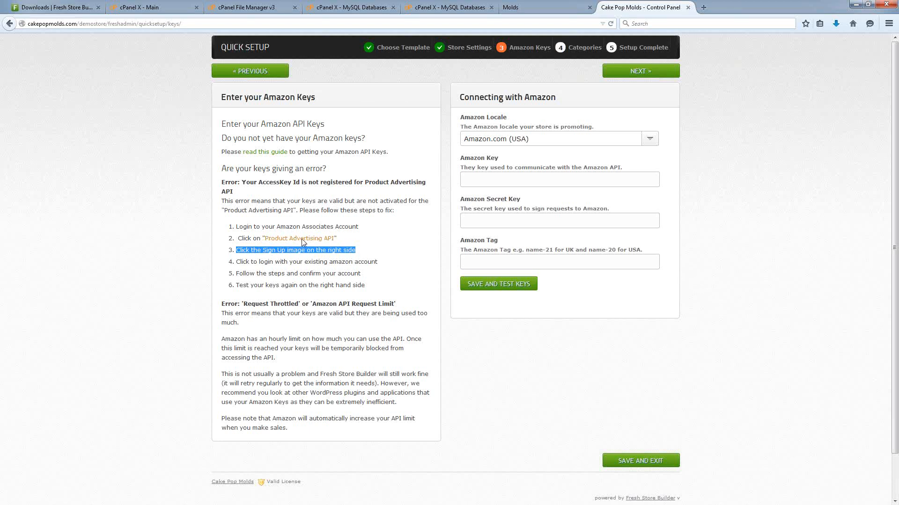
{"action": "left_click", "coordinate": [437, 267]}
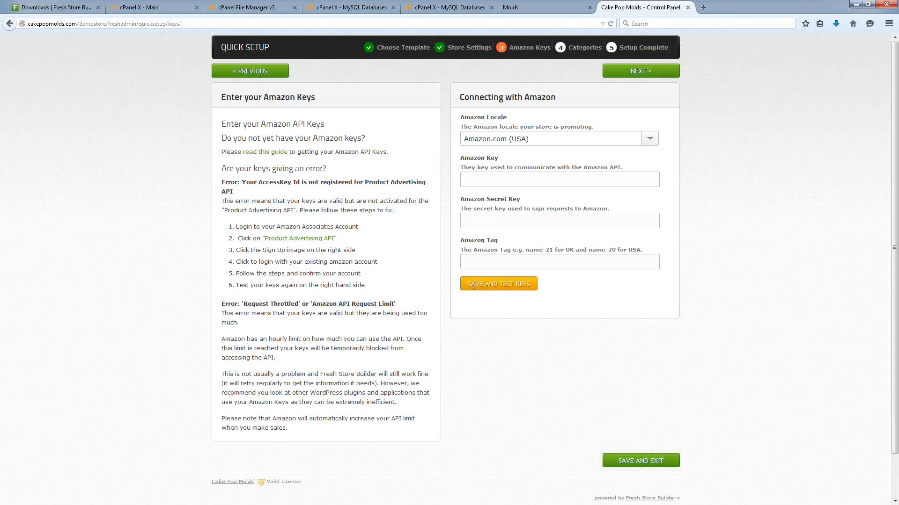
Enter the Amazon associate tag in the Amazon Tag field.
{"action": "left_click", "coordinate": [482, 260]}
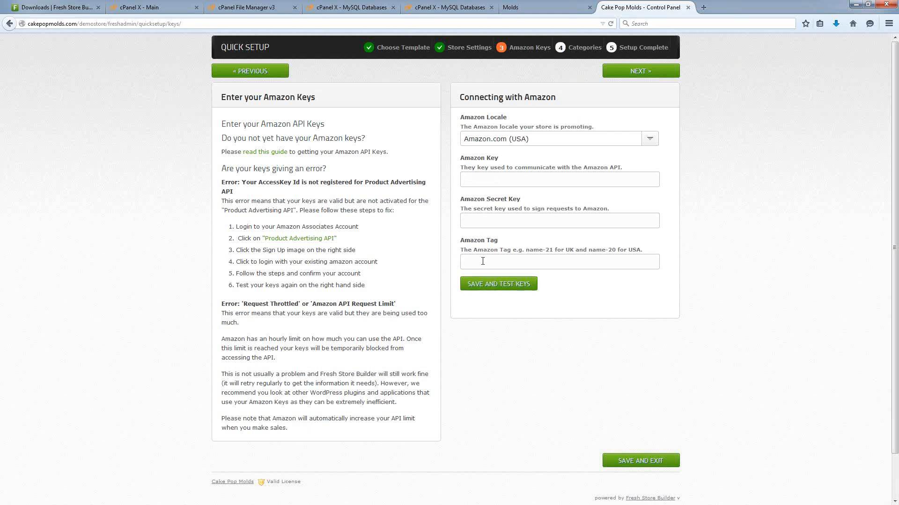
{"action": "type", "text": "new005-20"}
Keep Amazon.com (USA) as the locale after trying UK, save and test the keys, and continue to Categories.
{"action": "left_click", "coordinate": [515, 139]}
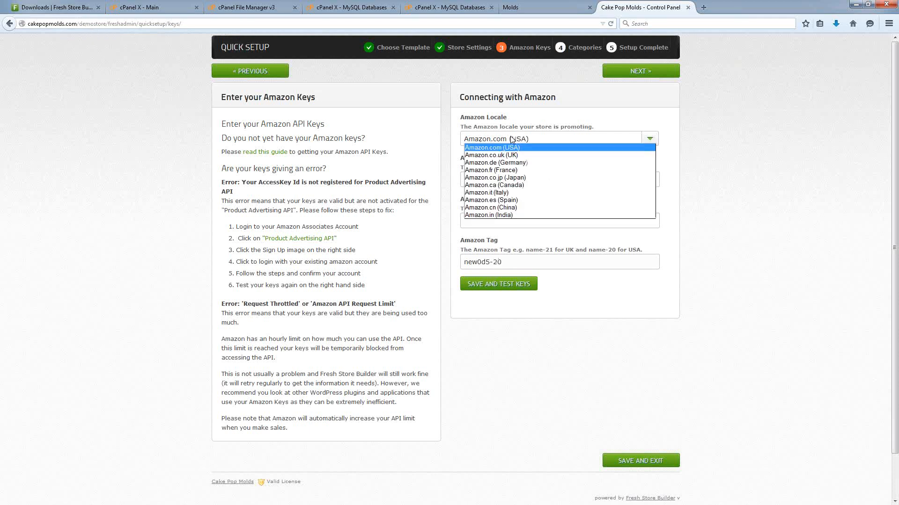
{"action": "left_click", "coordinate": [492, 157]}
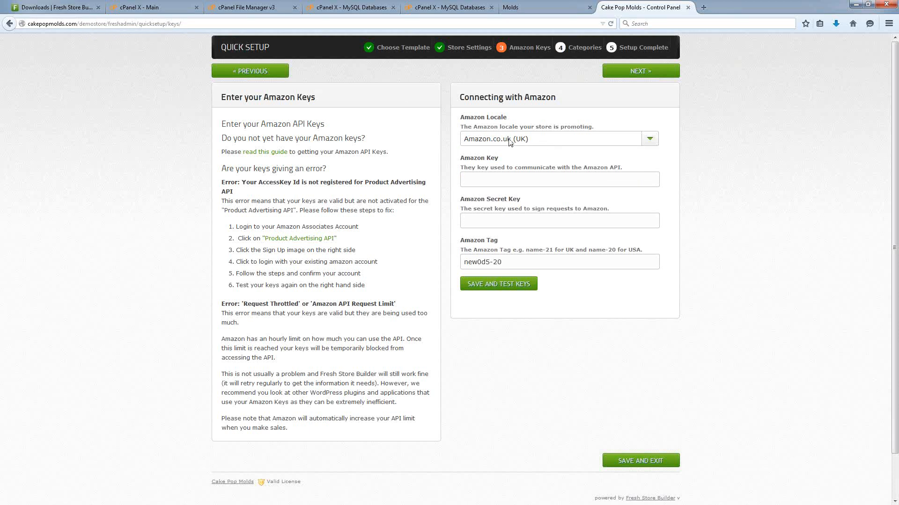
{"action": "left_click", "coordinate": [504, 138]}
{"action": "left_click", "coordinate": [502, 147]}
{"action": "left_click", "coordinate": [469, 279]}
{"action": "left_click", "coordinate": [484, 288]}
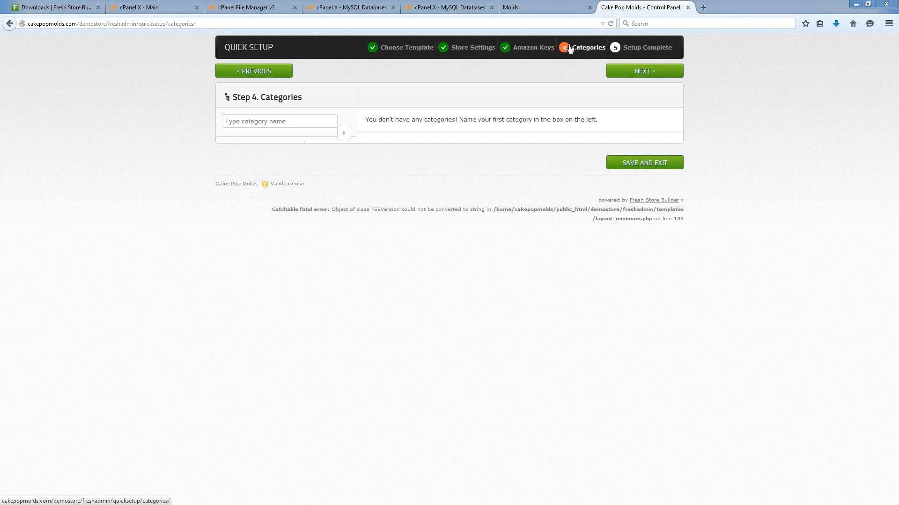
Type 'Silicone Molds' as the first category name.
{"action": "left_click", "coordinate": [237, 123]}
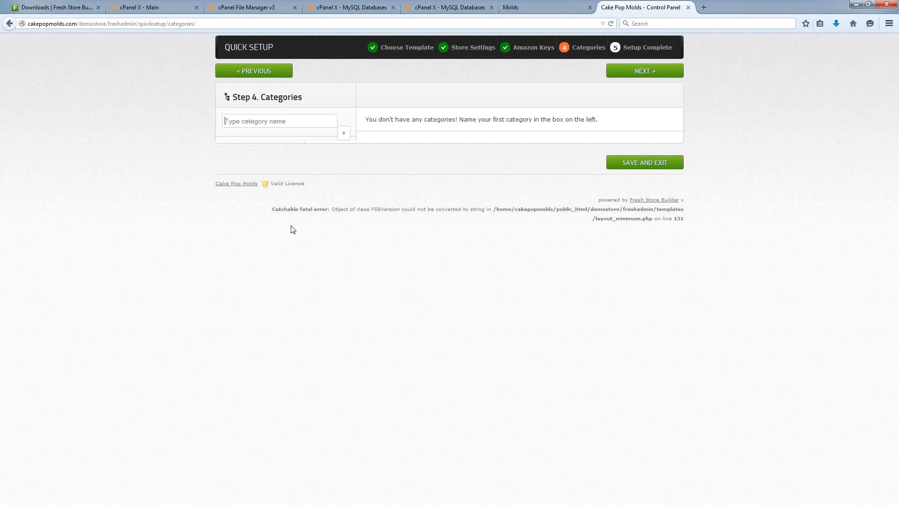
{"action": "type", "text": "Silicone Molds"}
Add the Silicone Molds and Supplies categories, then continue to Quick Setup Complete.
{"action": "left_click", "coordinate": [345, 136]}
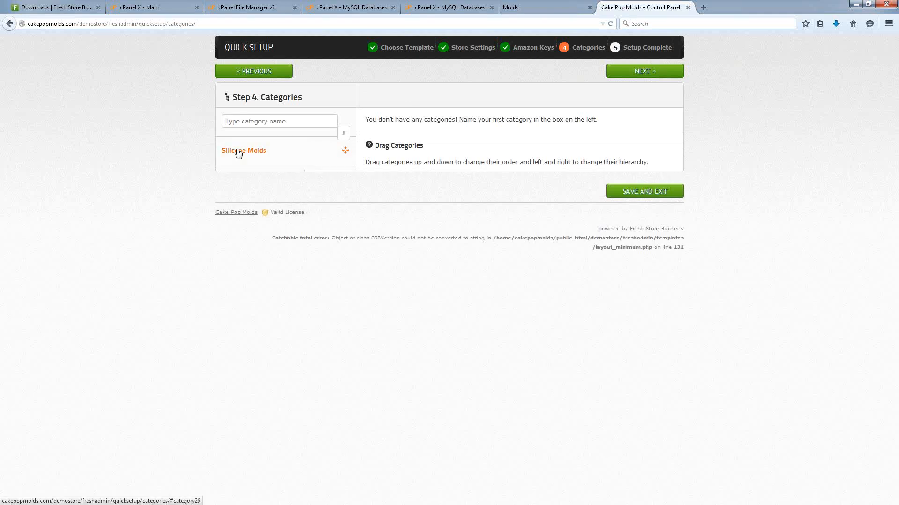
{"action": "type", "text": "Supplies"}
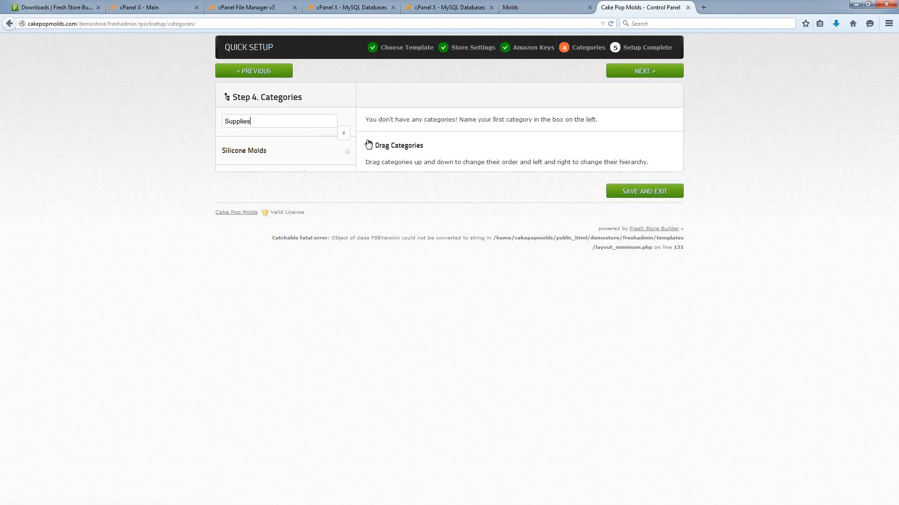
{"action": "key", "text": "Return"}
{"action": "mouse_move", "coordinate": [246, 186]}
{"action": "left_mouse_down"}
{"action": "mouse_move", "coordinate": [235, 172]}
{"action": "mouse_move", "coordinate": [234, 186]}
{"action": "left_mouse_up"}
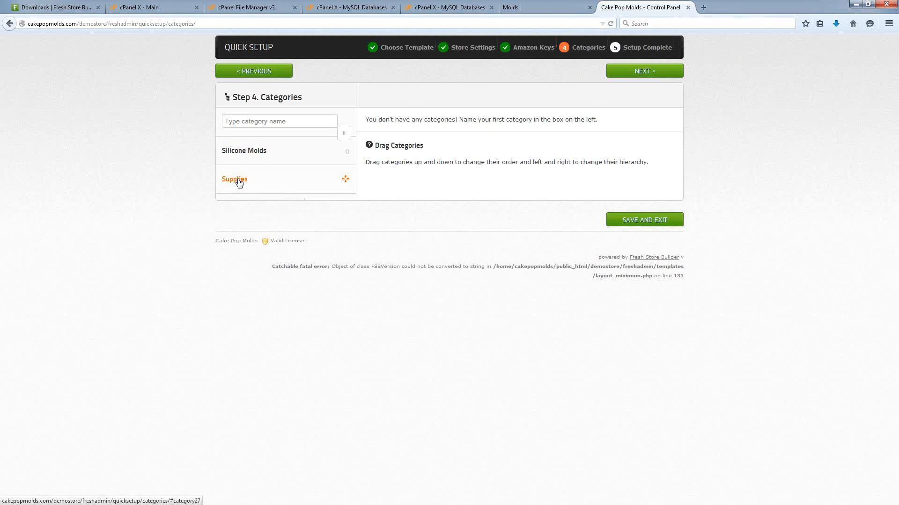
{"action": "left_click", "coordinate": [642, 74]}
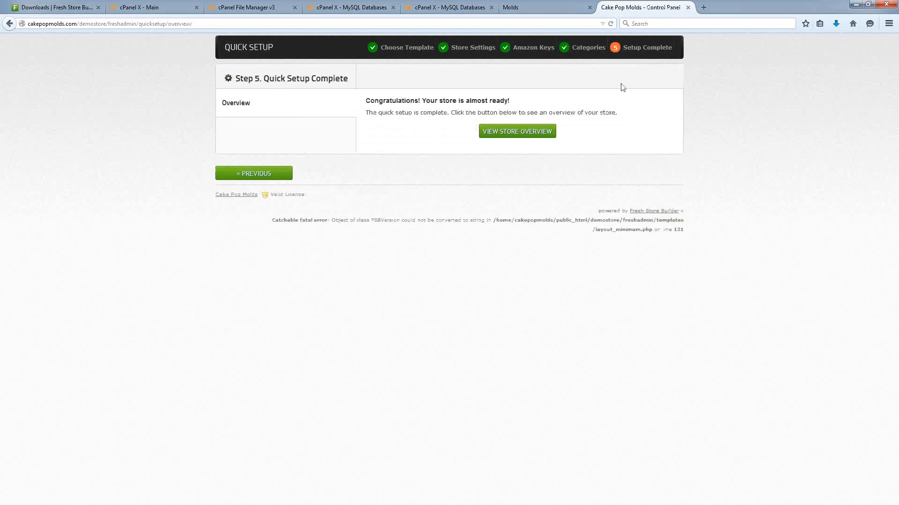
{"action": "left_click", "coordinate": [495, 153]}
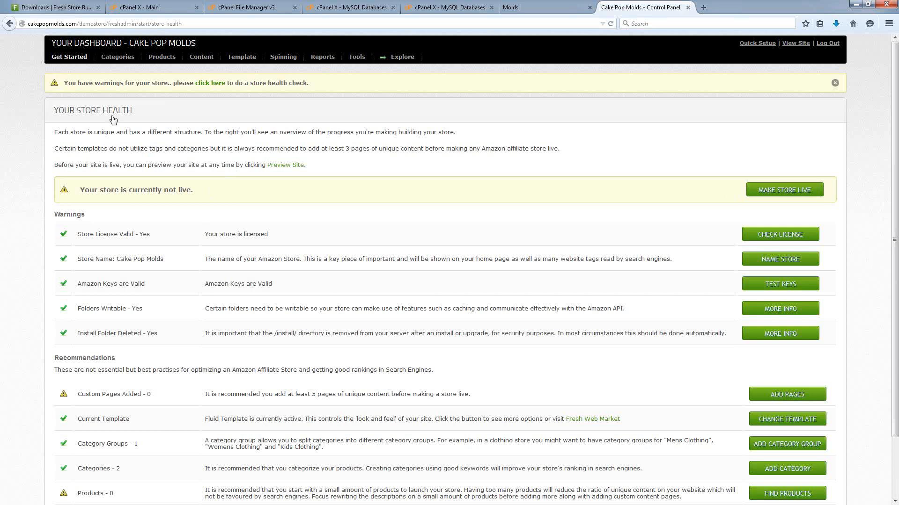
{"action": "mouse_move", "coordinate": [61, 57]}
{"action": "scroll", "coordinate": [395, 204], "scroll_direction": "down", "scroll_amount": 3}
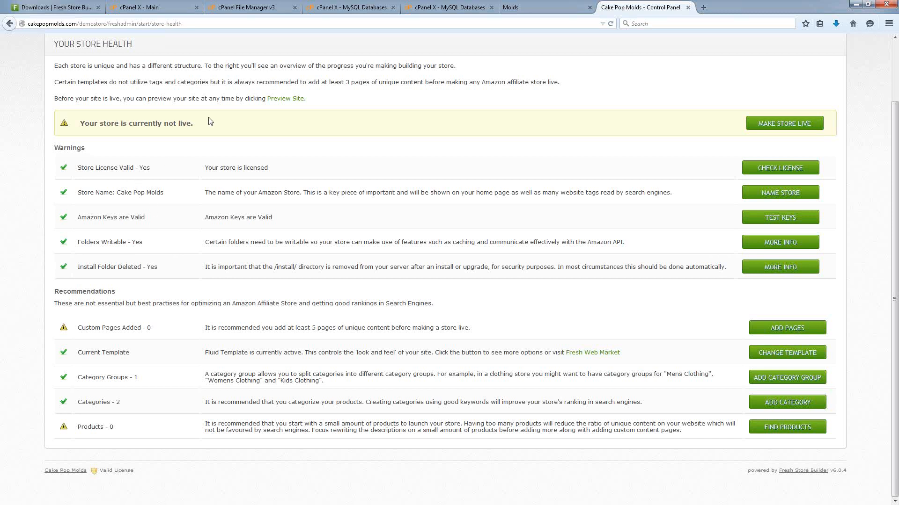
{"action": "left_click_drag", "start_coordinate": [210, 126], "coordinate": [72, 124]}
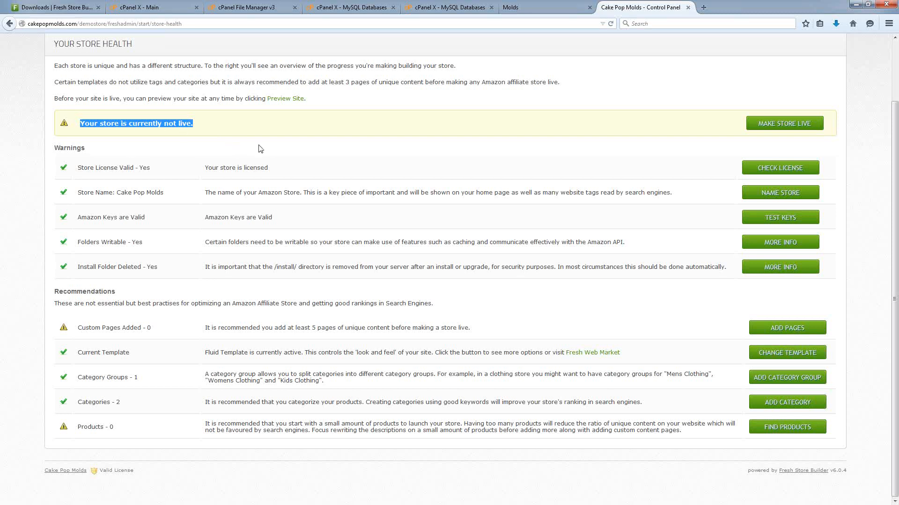
{"action": "left_click", "coordinate": [230, 127]}
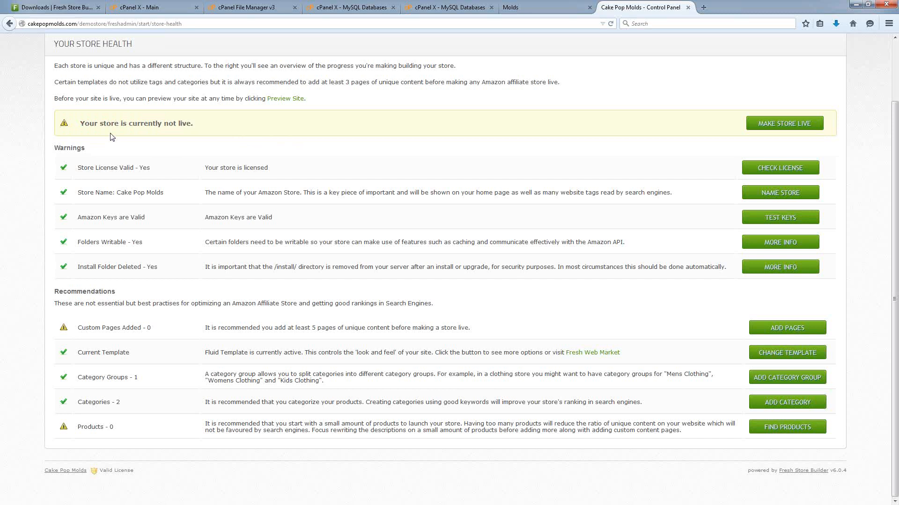
{"action": "left_click", "coordinate": [784, 125]}
{"action": "left_click_drag", "start_coordinate": [54, 291], "coordinate": [115, 292]}
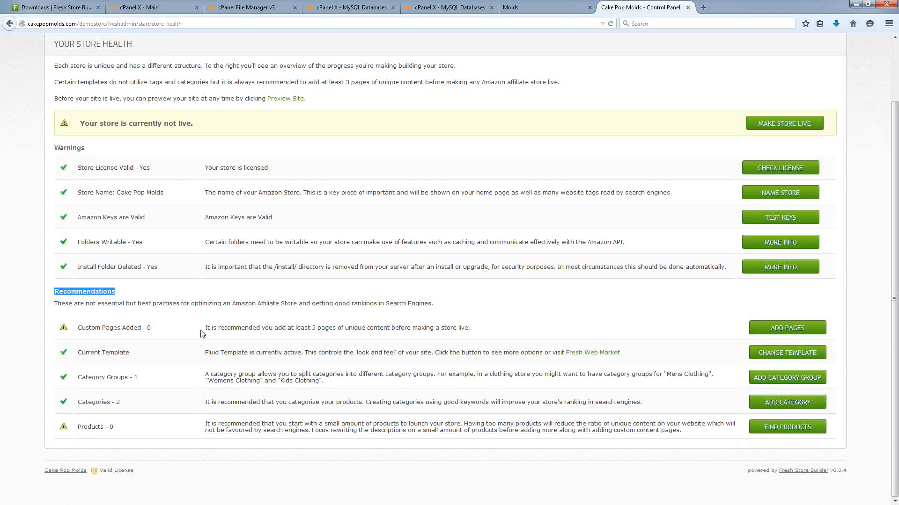
{"action": "left_click_drag", "start_coordinate": [201, 333], "coordinate": [488, 331]}
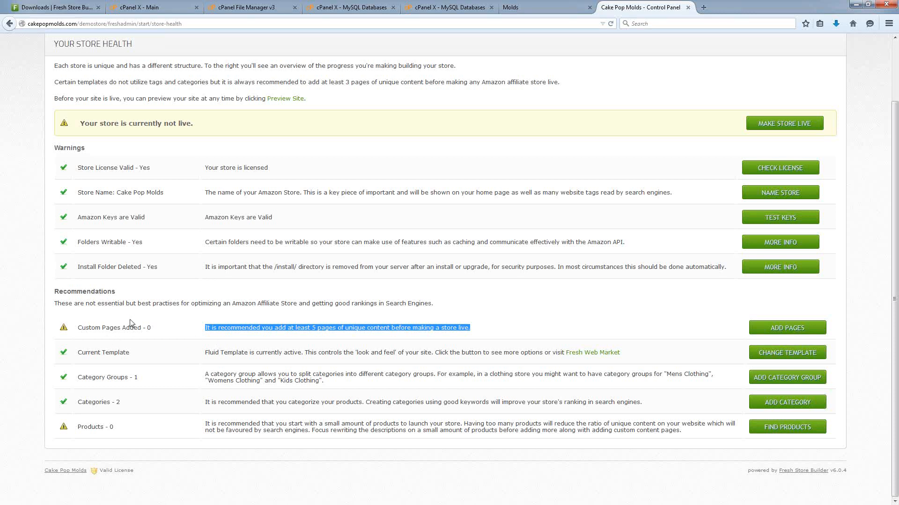
{"action": "left_click", "coordinate": [158, 336]}
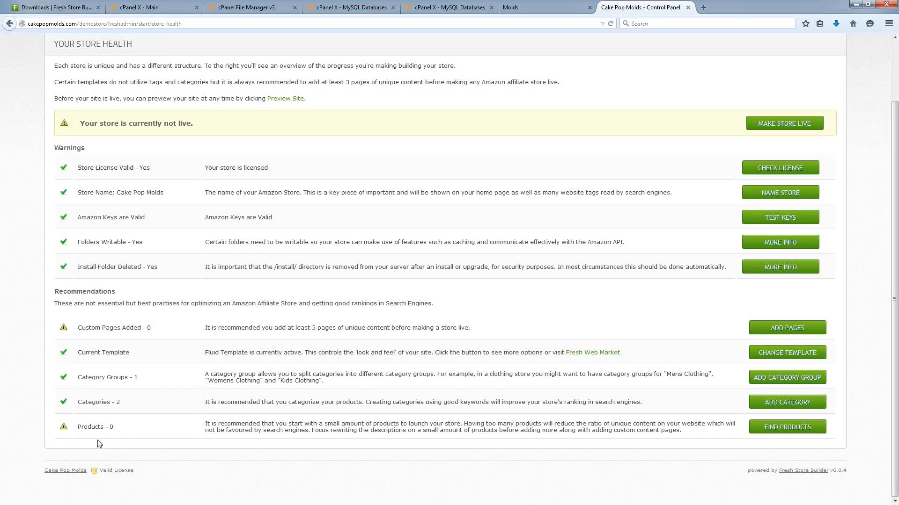
Open the Preview Site link in a new browser tab to preview the storefront.
{"action": "scroll", "coordinate": [193, 423], "scroll_direction": "up", "scroll_amount": 3}
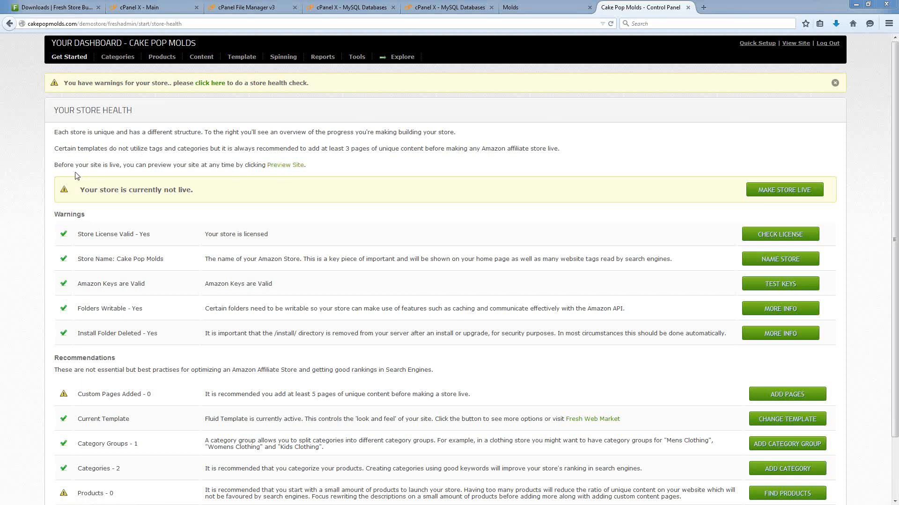
{"action": "left_click", "coordinate": [283, 167]}
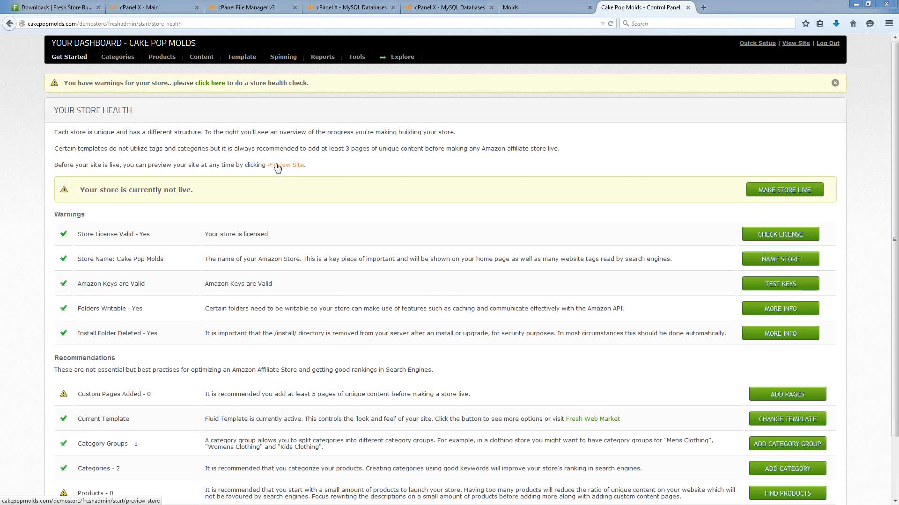
{"action": "right_click", "coordinate": [280, 168]}
{"action": "left_click", "coordinate": [300, 173]}
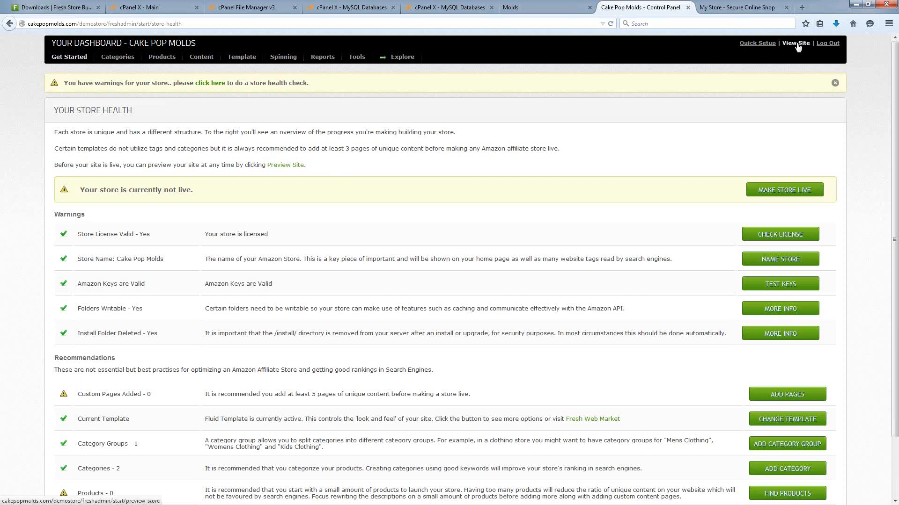
{"action": "left_click", "coordinate": [717, 9]}
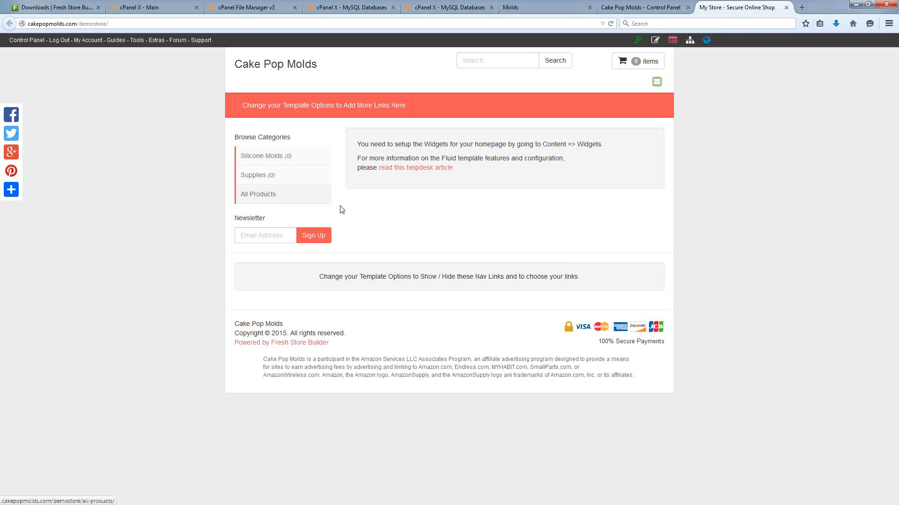
{"action": "left_click", "coordinate": [645, 7]}
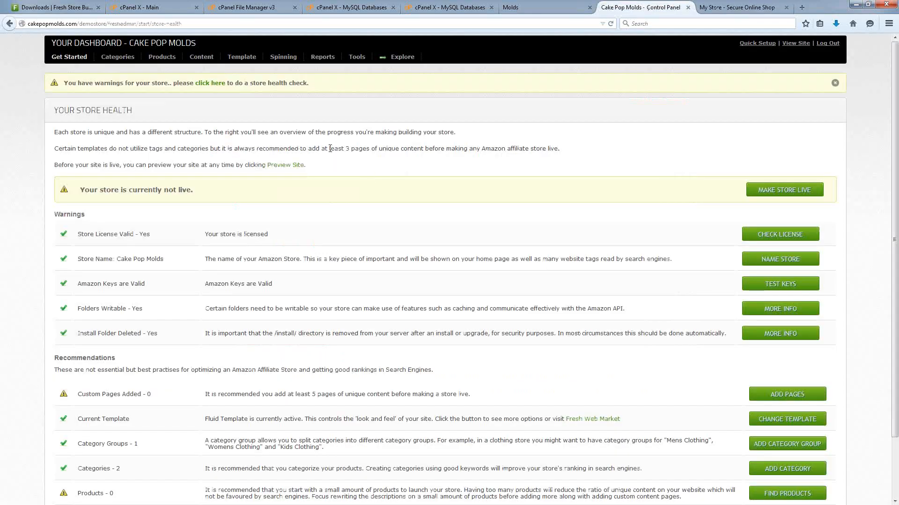
Open Tools > Connect Your Store to show the Configure Your Store API page.
{"action": "left_click", "coordinate": [354, 57]}
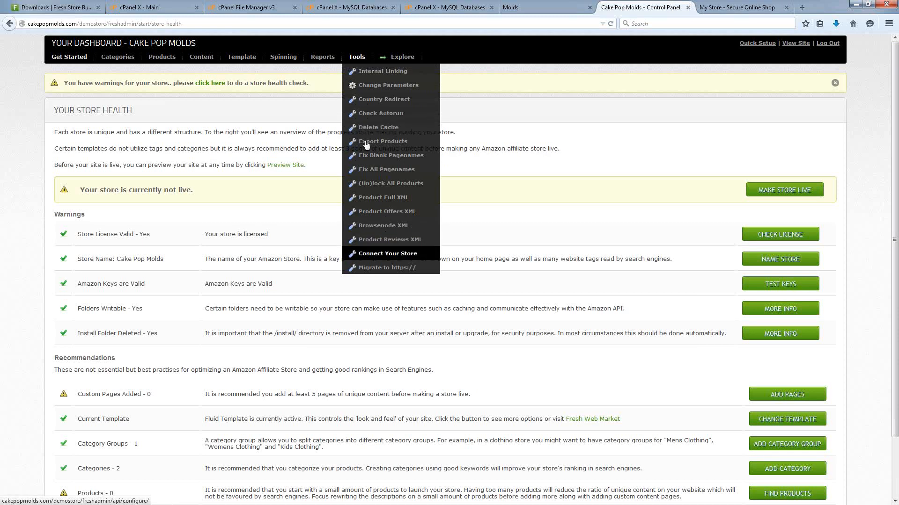
{"action": "left_click", "coordinate": [363, 256]}
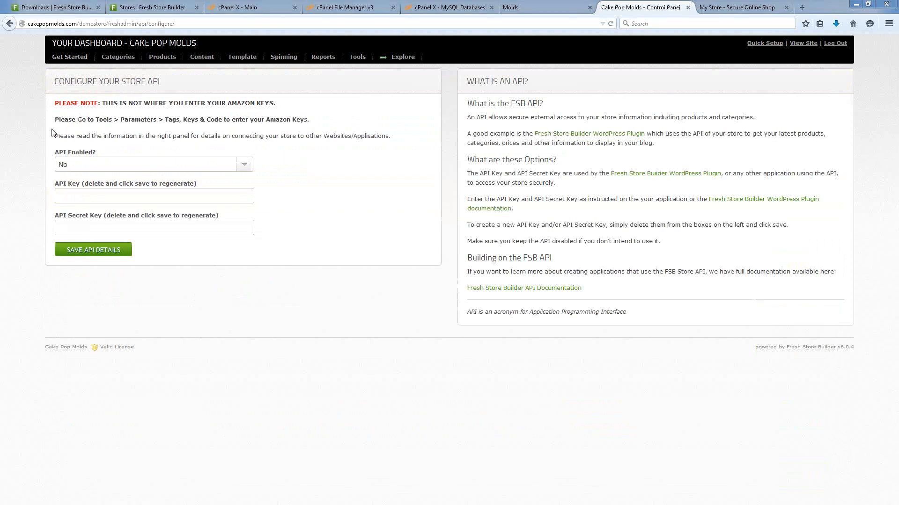
{"action": "mouse_move", "coordinate": [69, 59]}
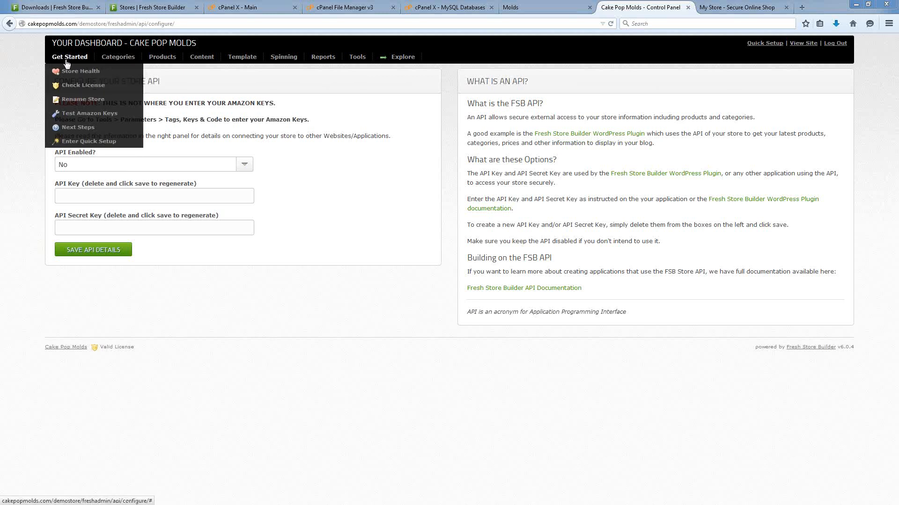
Open Get Started > Check License and confirm the license shows as valid and active.
{"action": "left_click", "coordinate": [71, 89]}
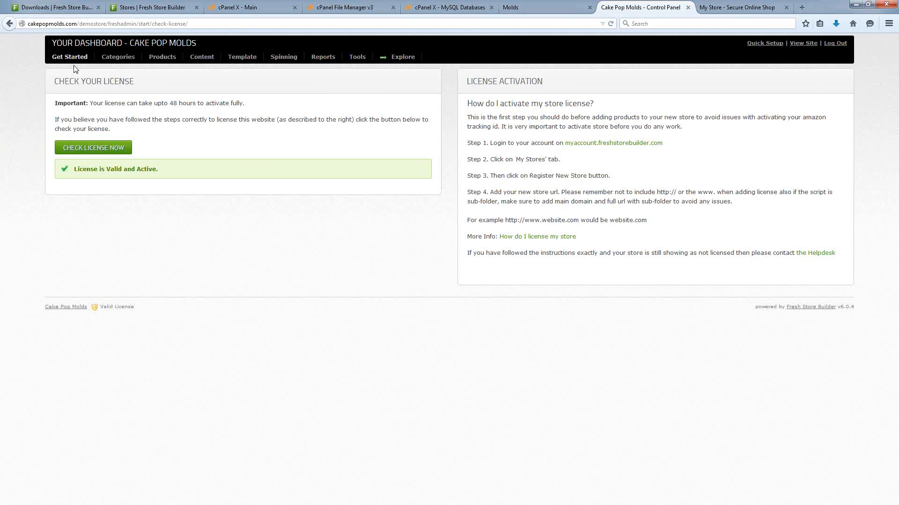
{"action": "mouse_move", "coordinate": [74, 69]}
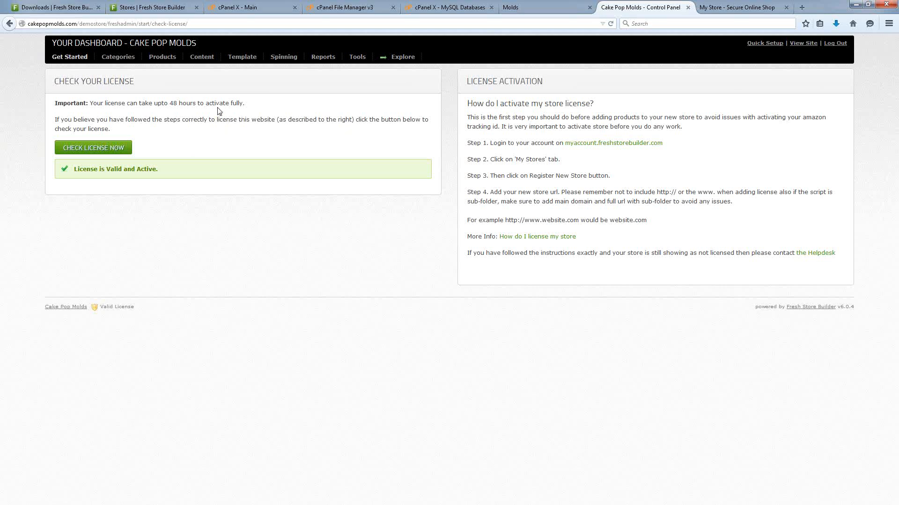
Confirm cakepopmolds.com is listed under Manage Stores in the member dashboard, then return to the control panel.
{"action": "left_click", "coordinate": [70, 7]}
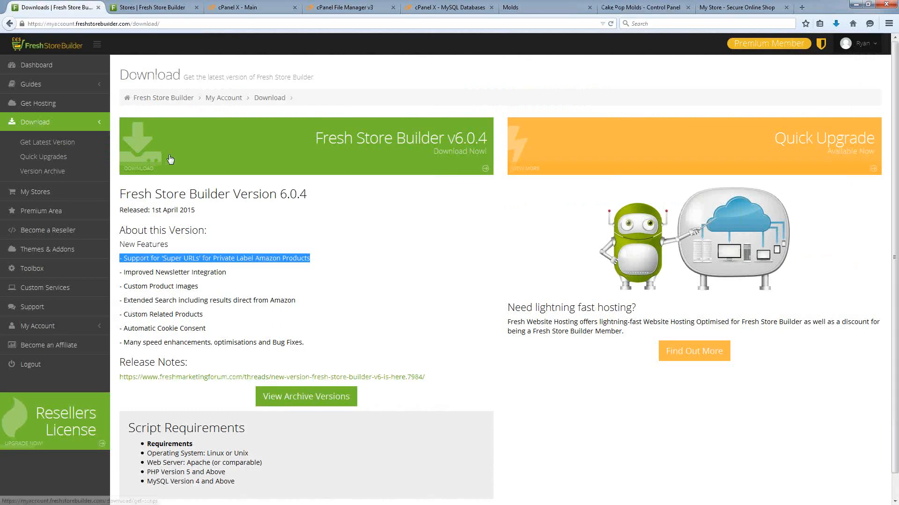
{"action": "left_click", "coordinate": [345, 256]}
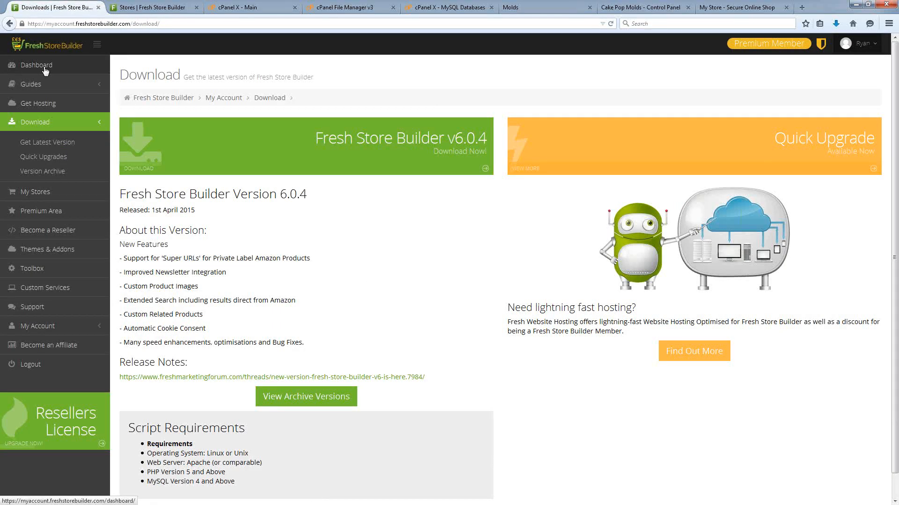
{"action": "left_click", "coordinate": [37, 64]}
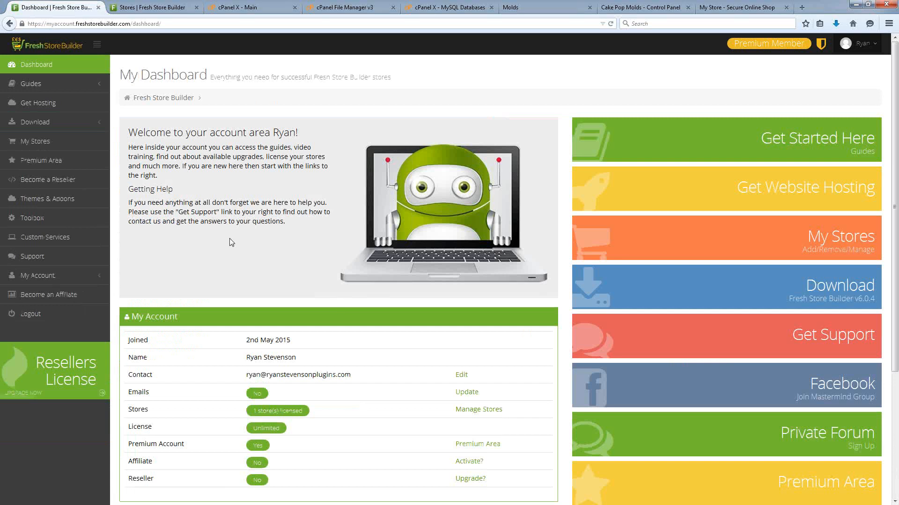
{"action": "scroll", "coordinate": [230, 224], "scroll_direction": "down", "scroll_amount": 5}
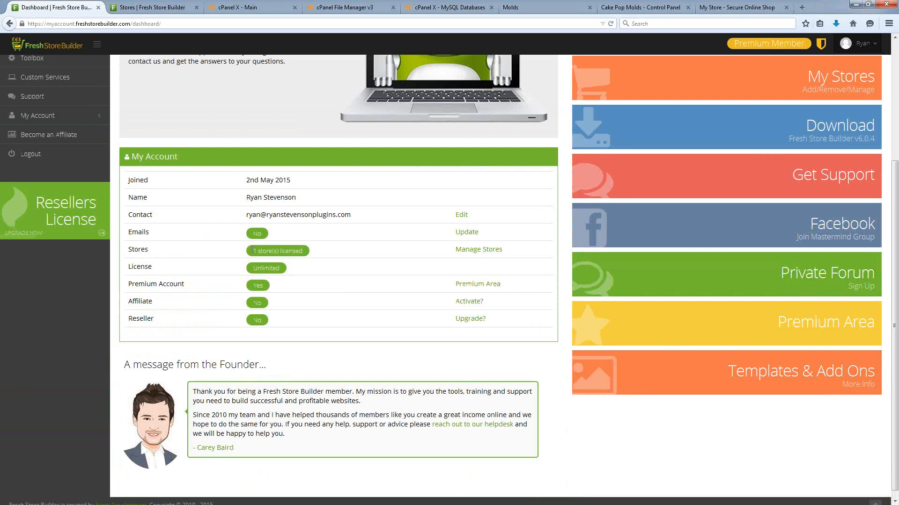
{"action": "left_click", "coordinate": [478, 252]}
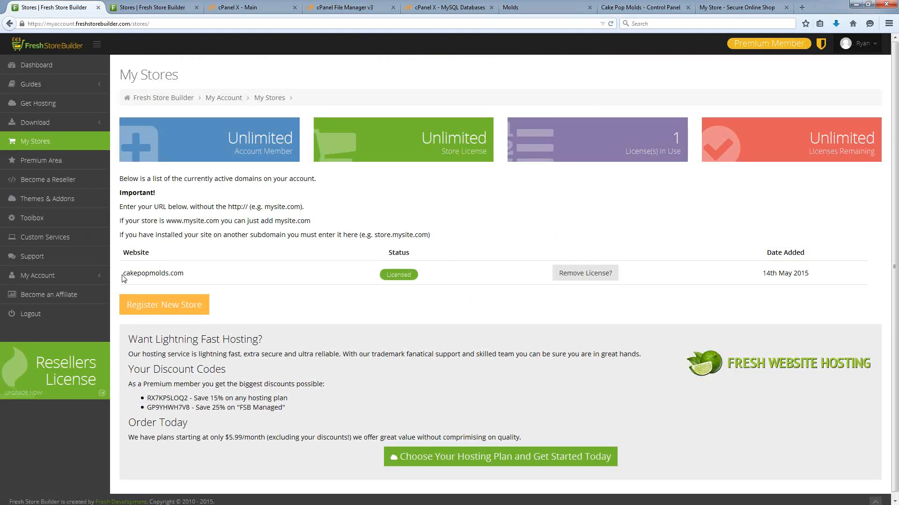
{"action": "left_click_drag", "start_coordinate": [123, 274], "coordinate": [200, 277]}
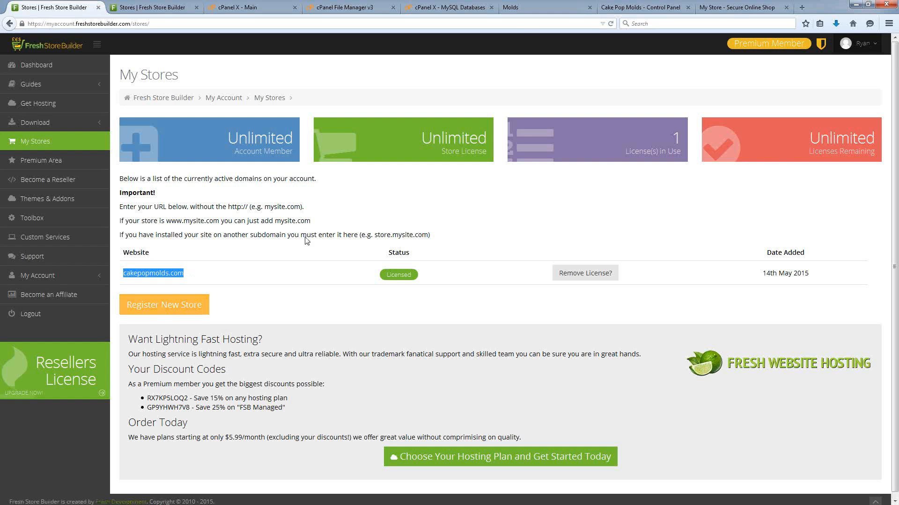
{"action": "left_click", "coordinate": [664, 8]}
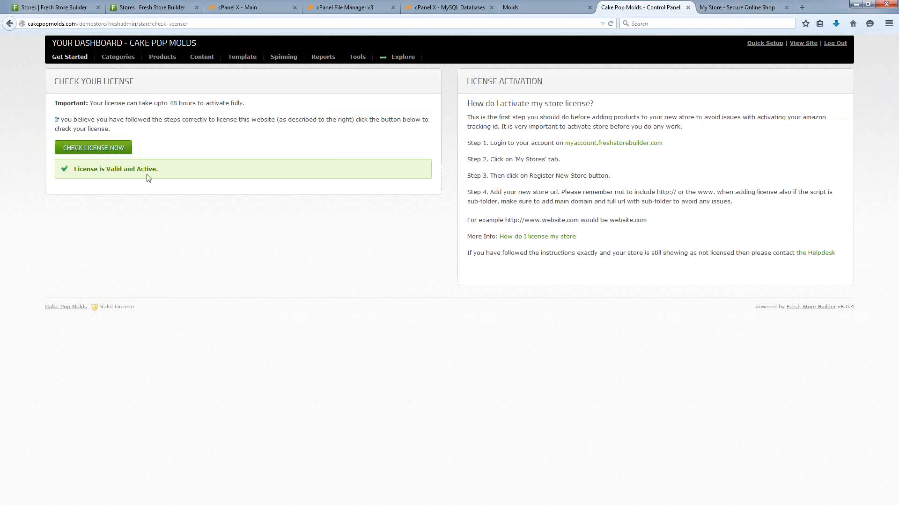
{"action": "left_click_drag", "start_coordinate": [164, 175], "coordinate": [66, 174]}
{"action": "left_click", "coordinate": [253, 226]}
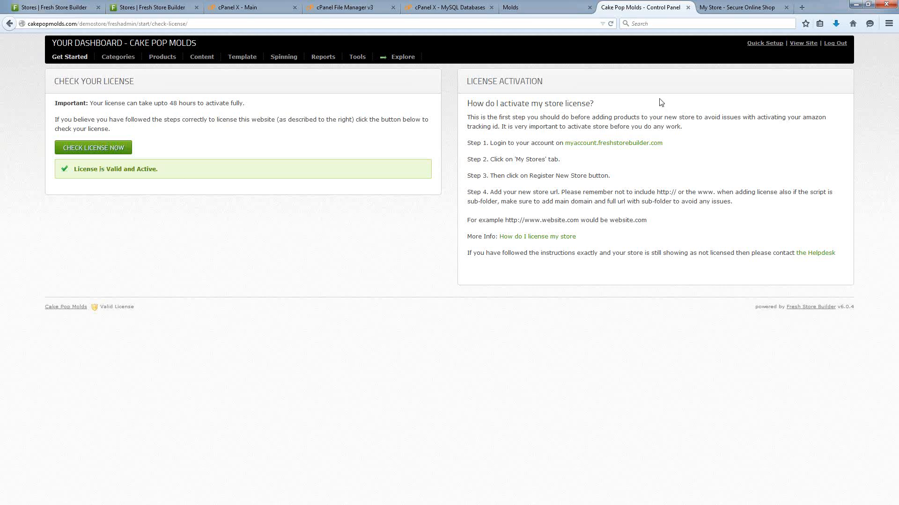